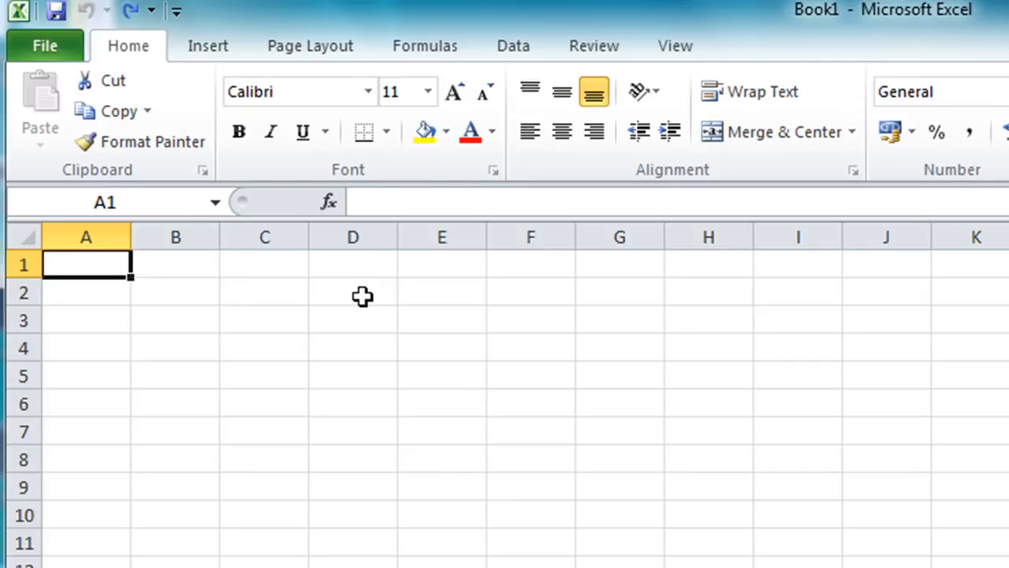
Enter the title "ABC Doughnuts Limited - Best Sellers" in cell A1
text(A)
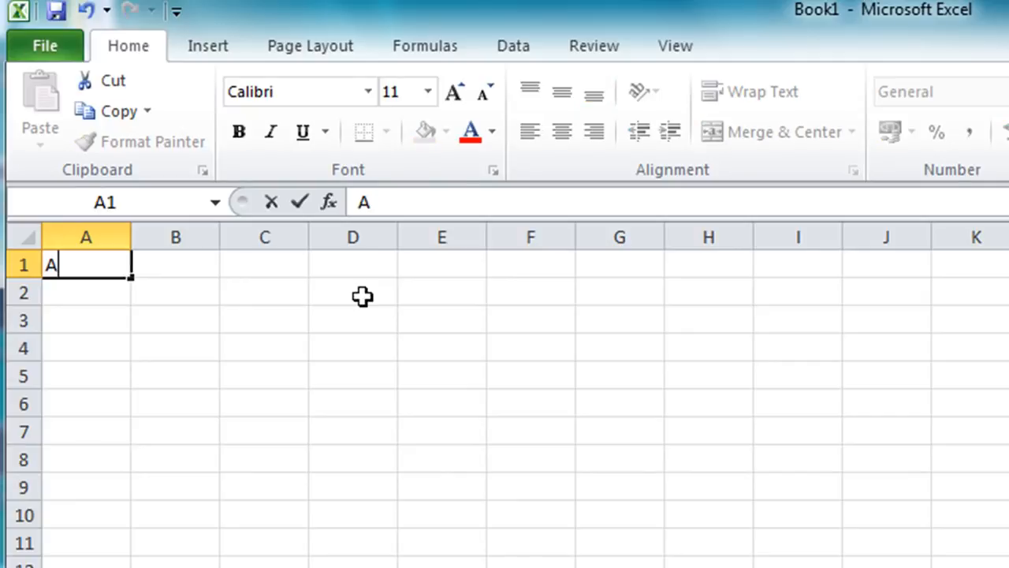
text(BC Doughnuts)
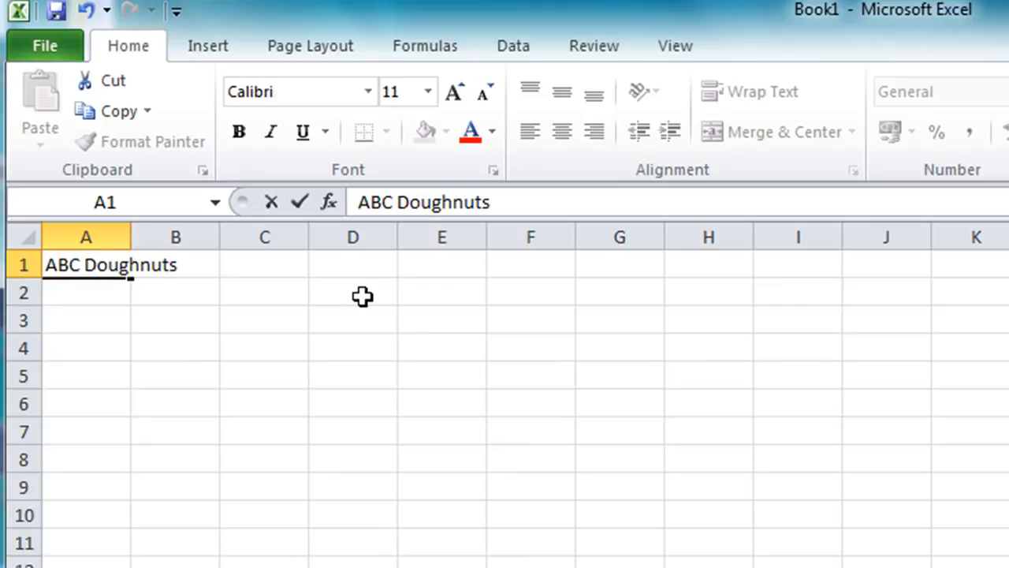
text( Limite)
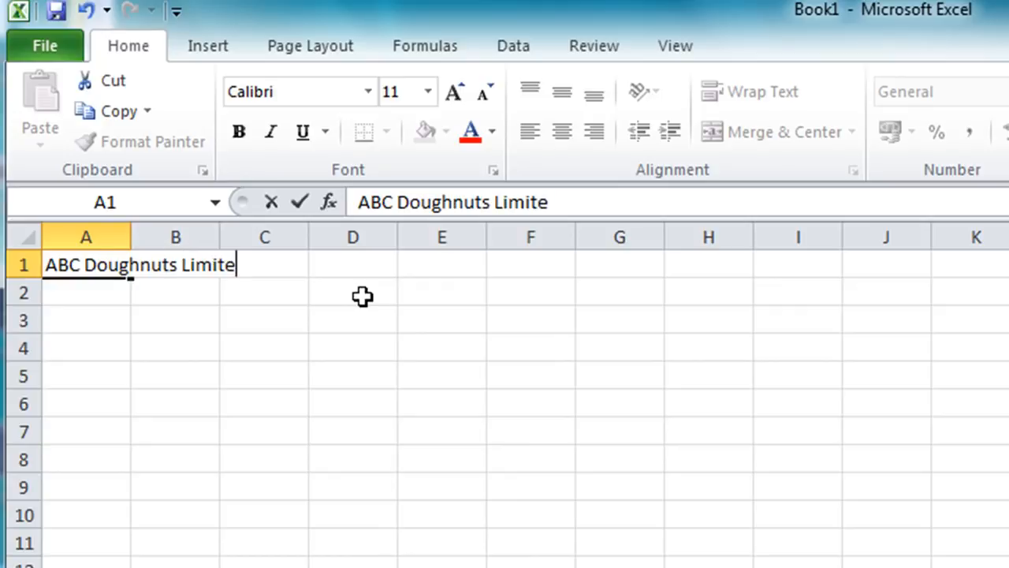
text(d - Best)
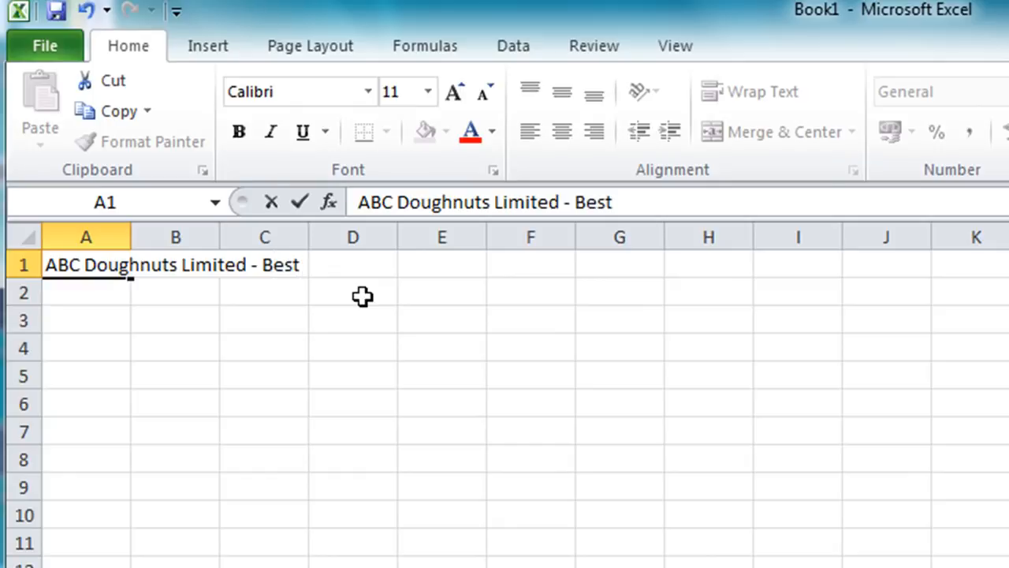
text( Sellers)
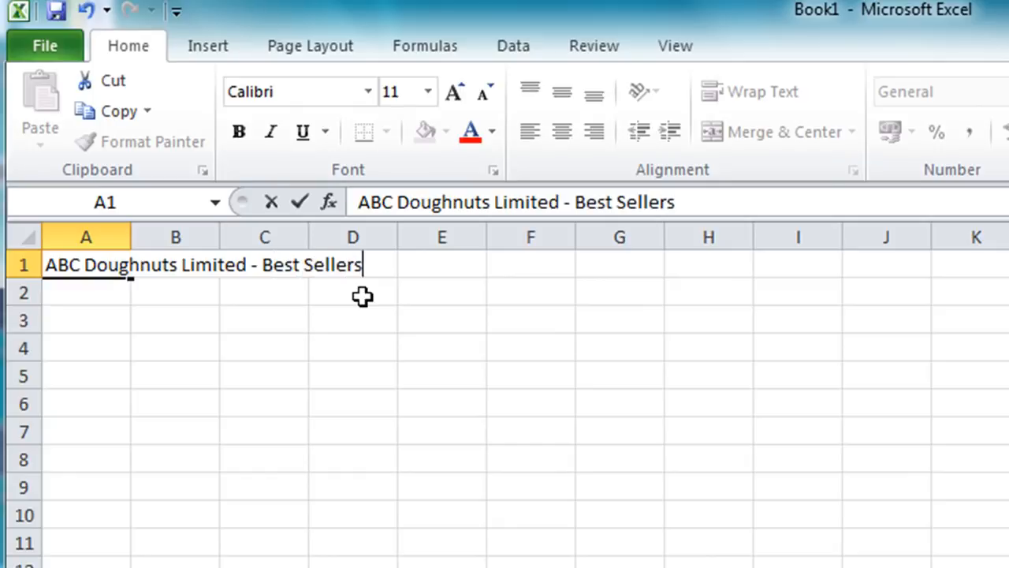
key(Return)
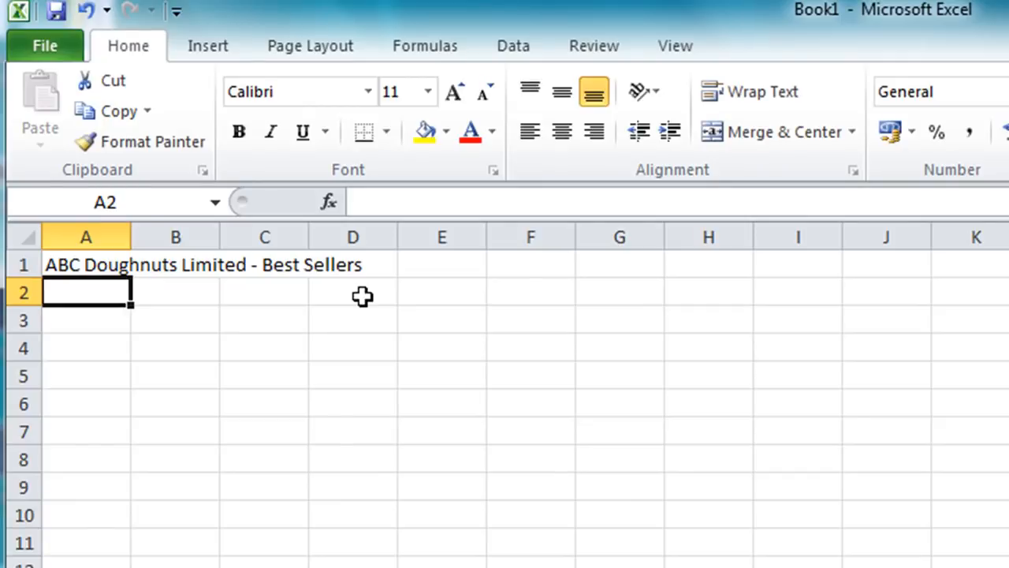
Enter January in B2 and fill the month series across to March in D2
key(Right)
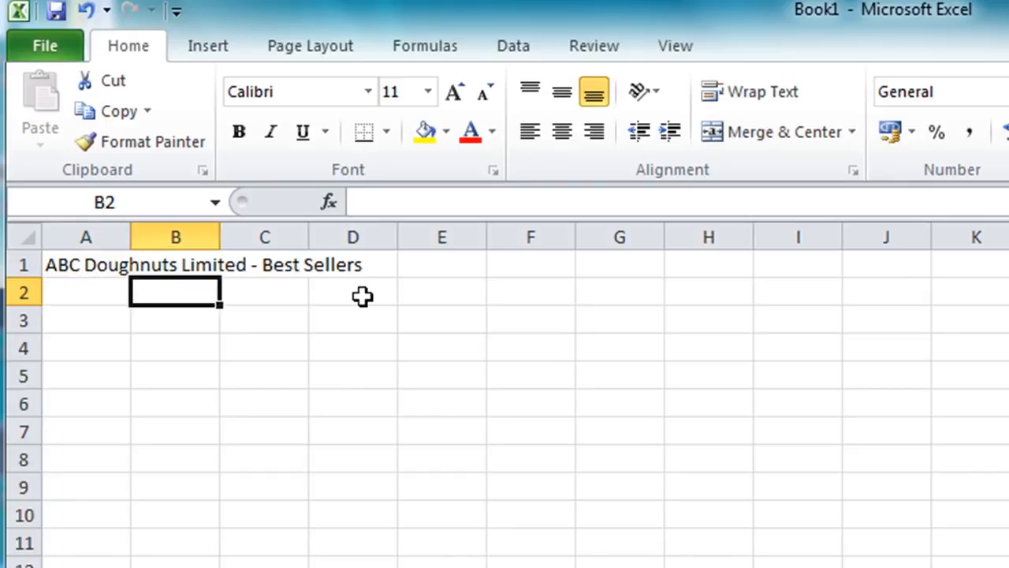
text(January)
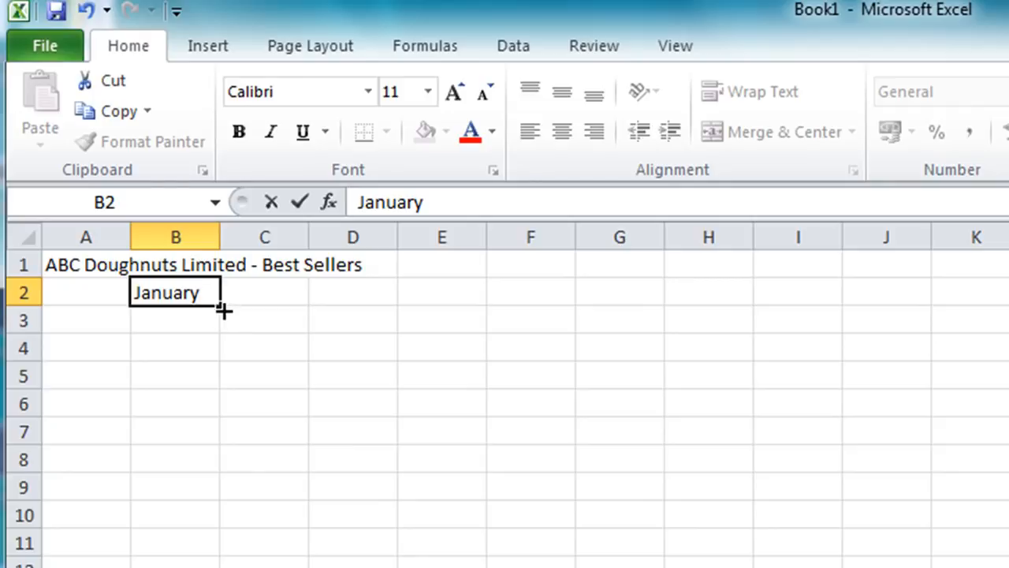
key(ctrl+Return)
drag(224, 312, 386, 309)
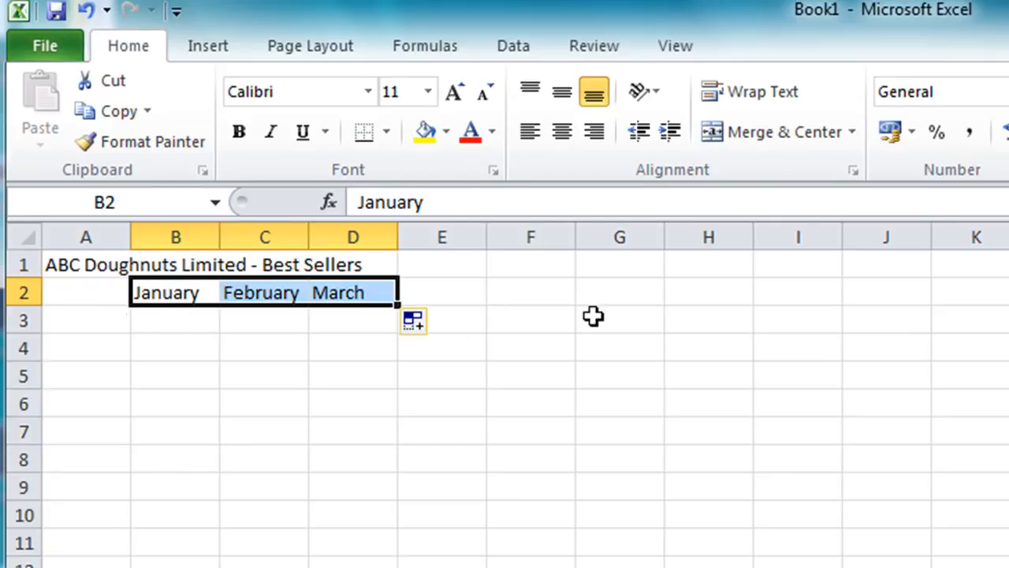
Enter the row labels Jam, Custard and Chocolate in cells A3 to A5
click(91, 317)
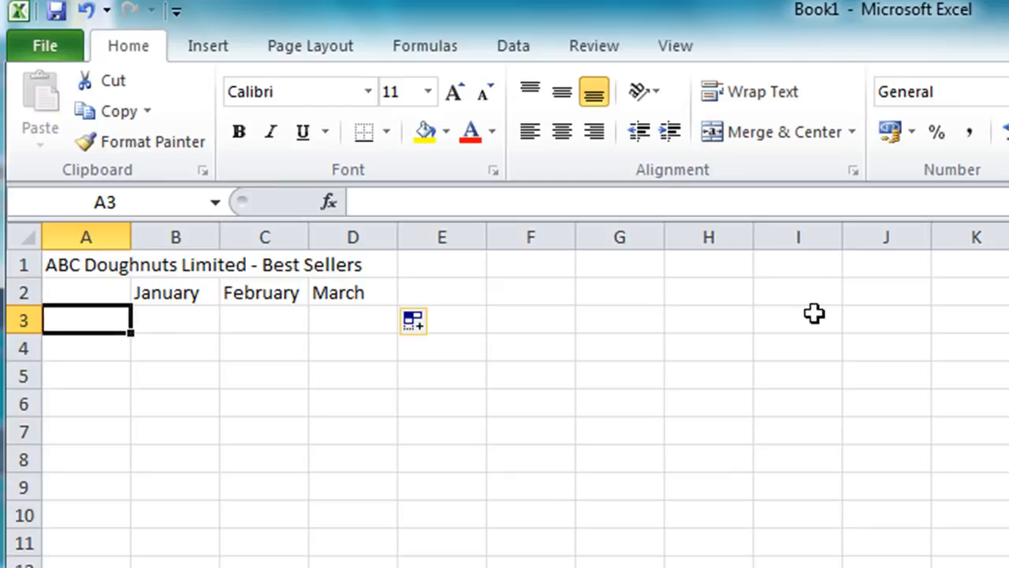
text(Jam)
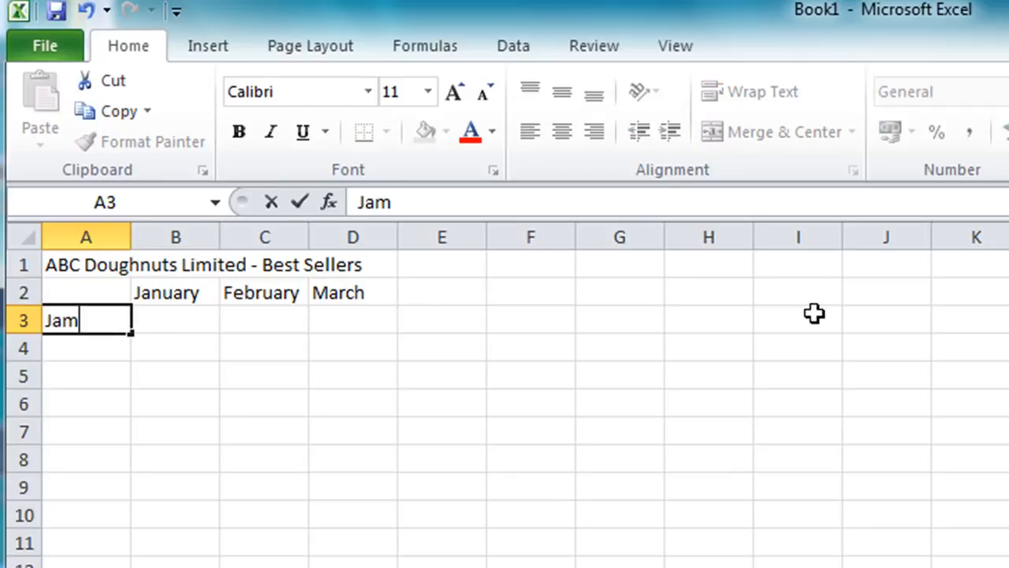
key(Return)
text(Custard)
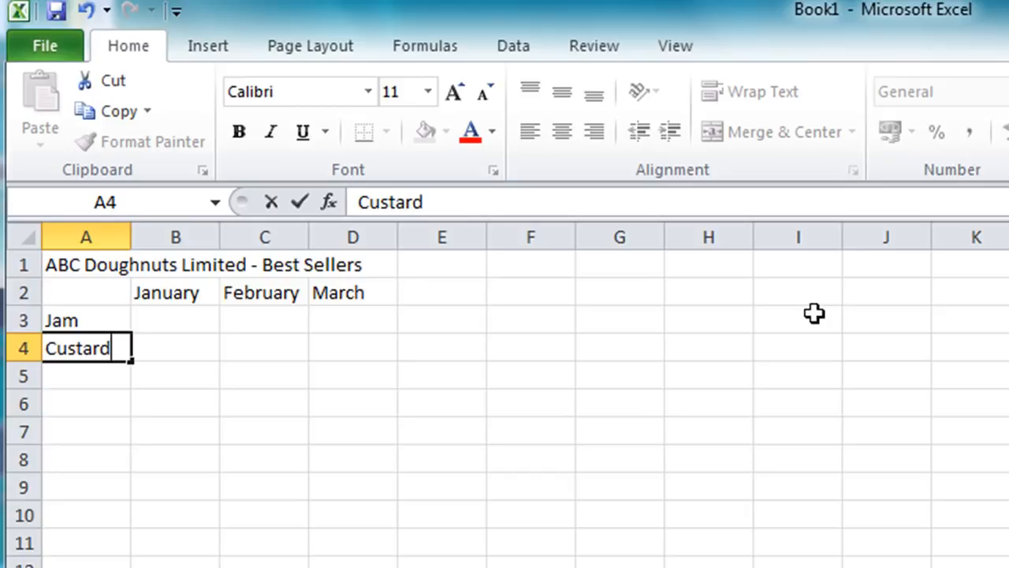
key(Return)
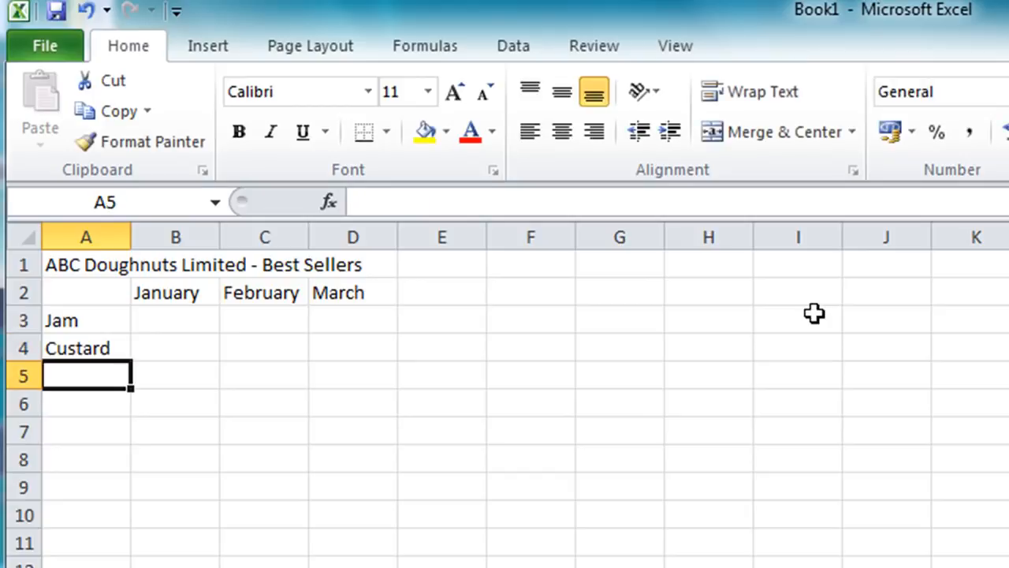
text(Chocolate)
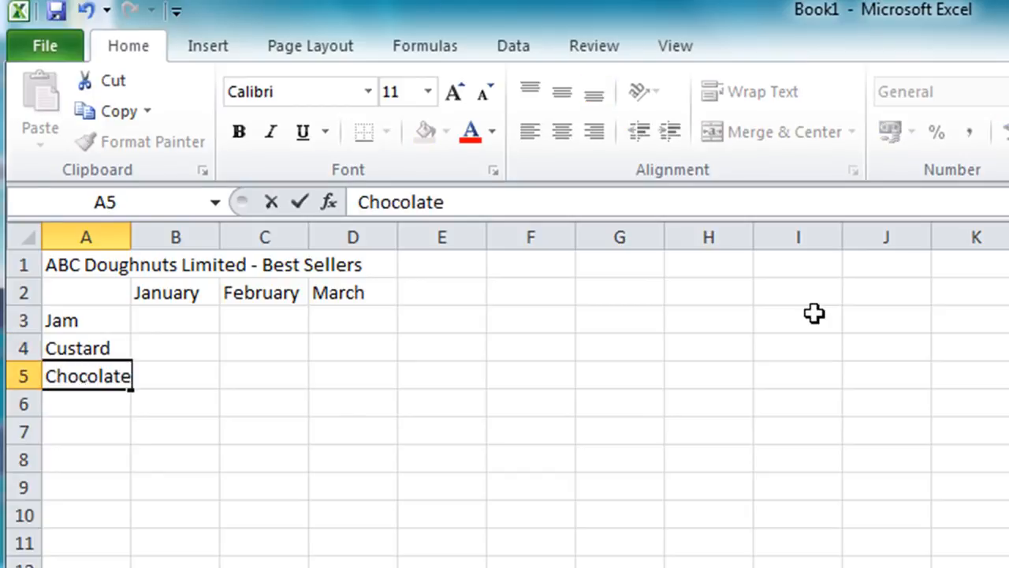
key(Return)
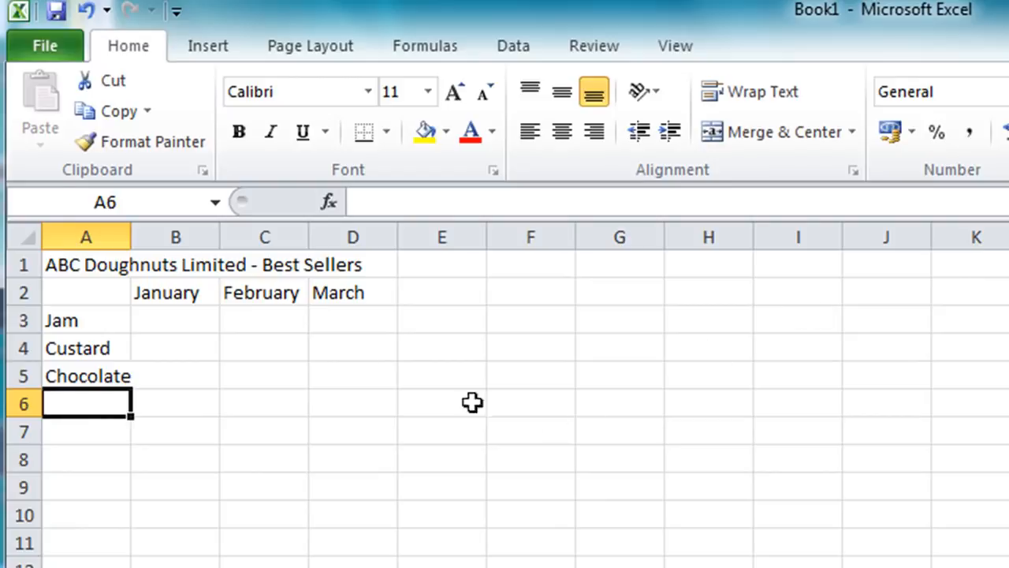
Enter the Jam sales for January to March as 100, 150 and 195 in B3:D3
click(196, 321)
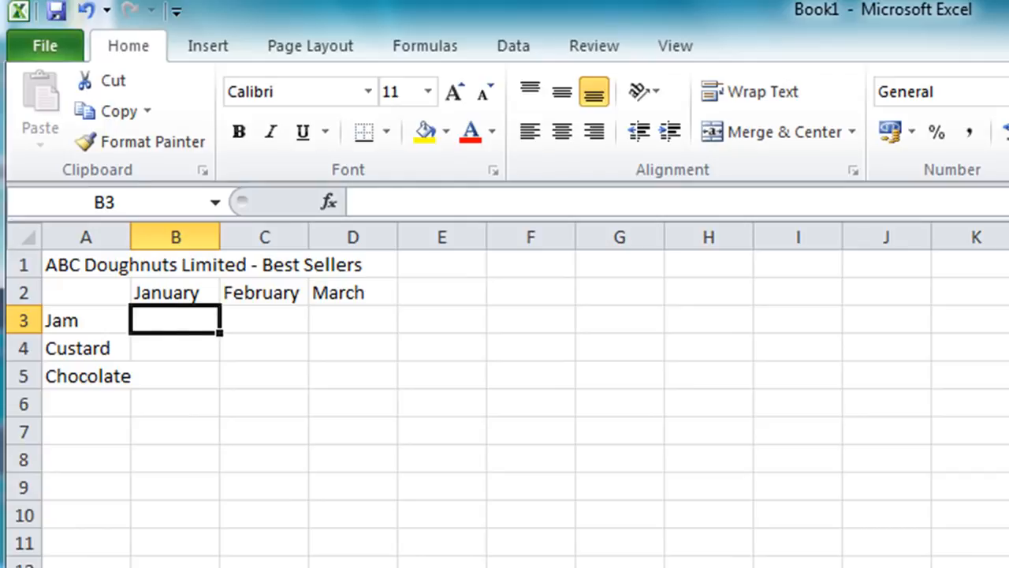
text(100)
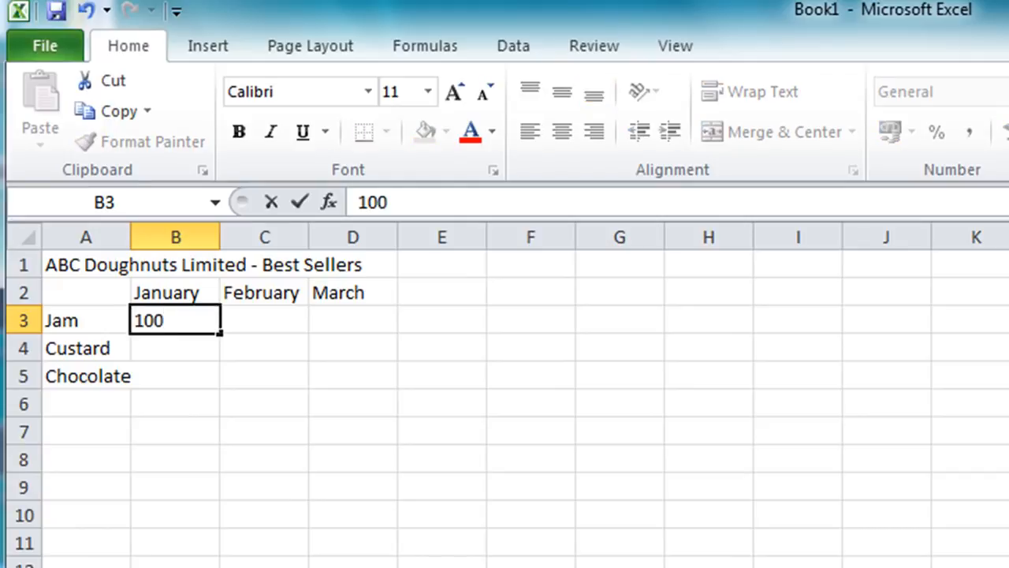
key(Tab)
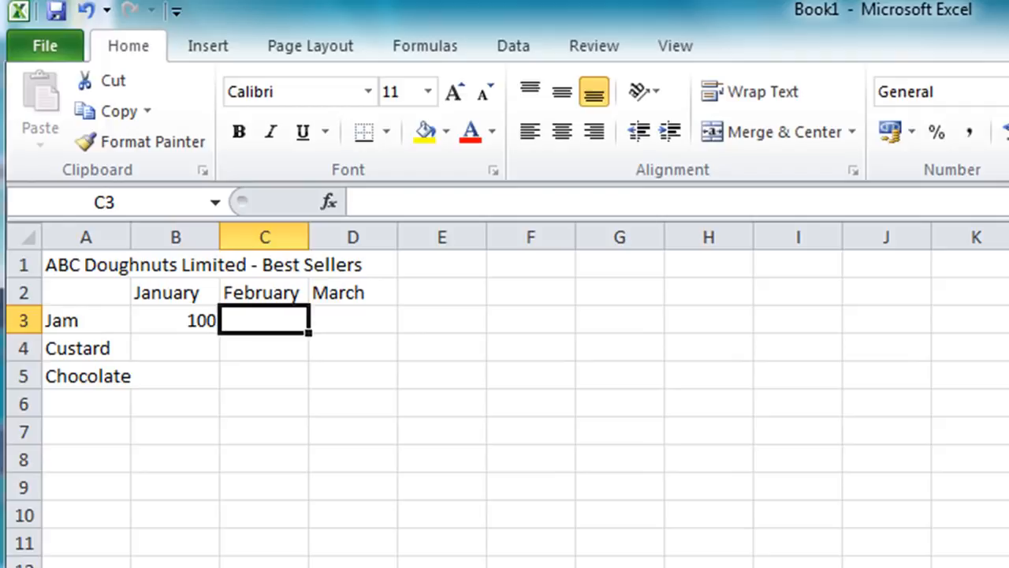
text(150)
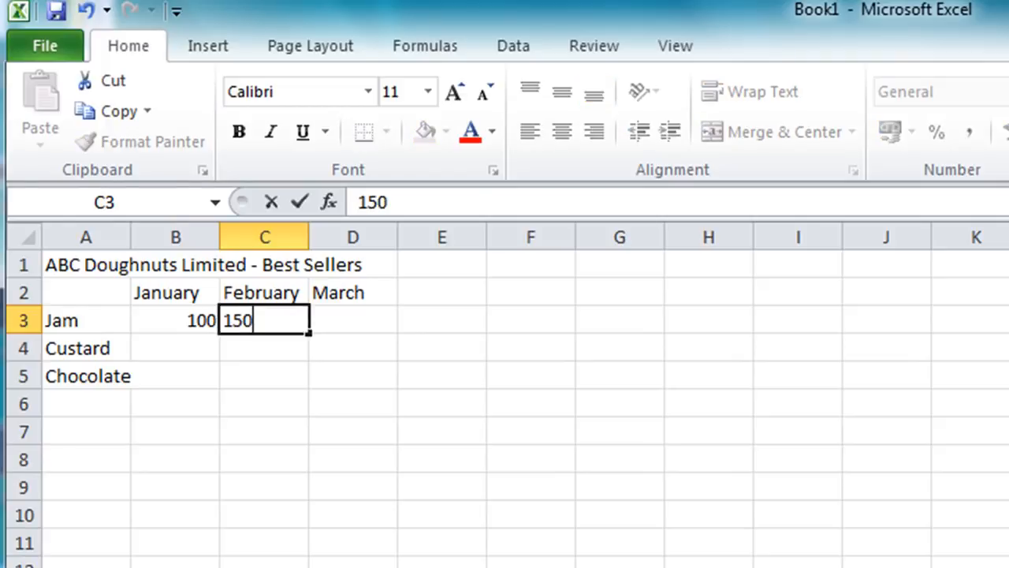
key(Tab)
text(195)
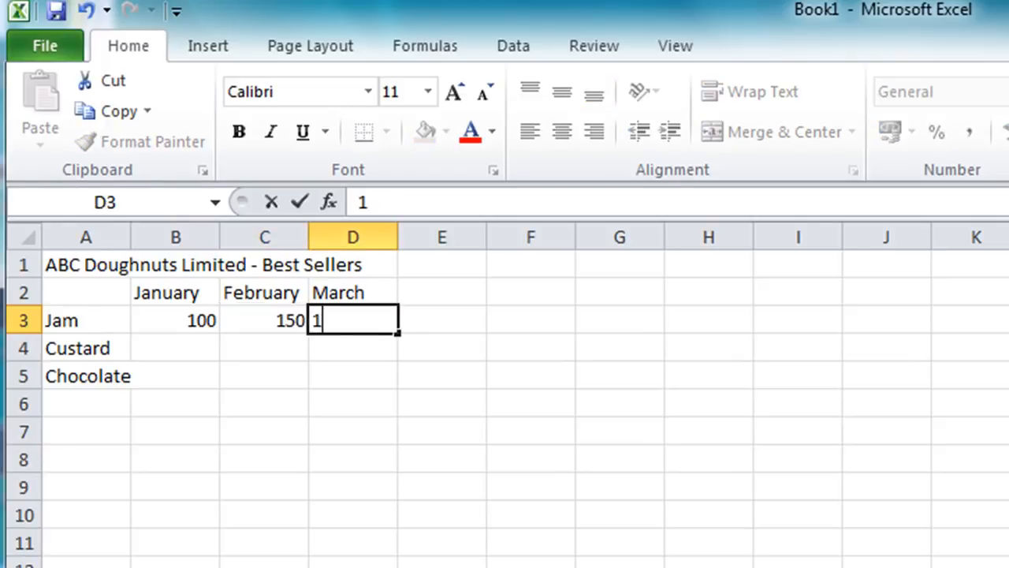
key(Return)
Enter the Custard sales for January to March as 150, 195 and 250 in B4:D4
key(Left)
key(Left)
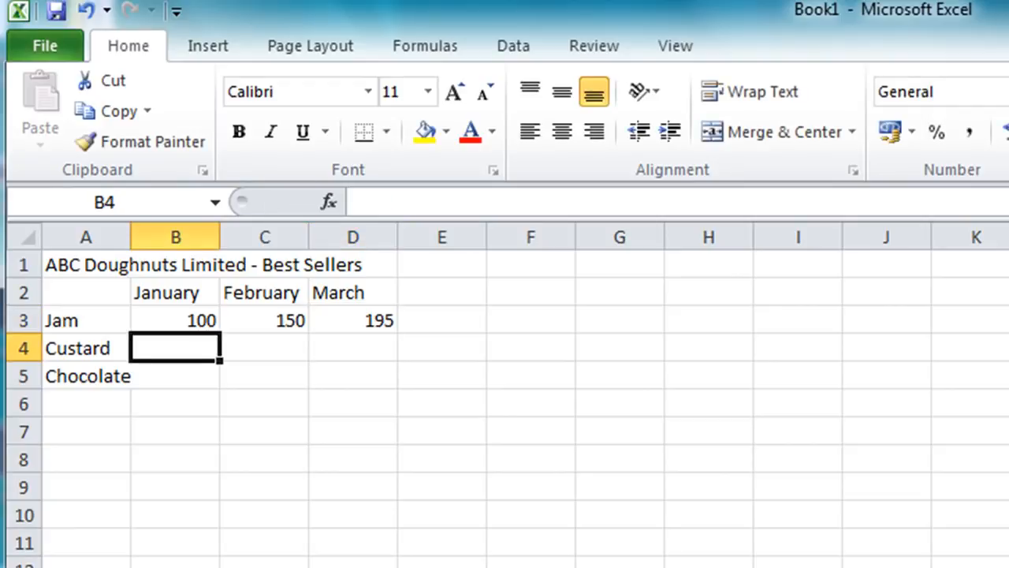
text(150)
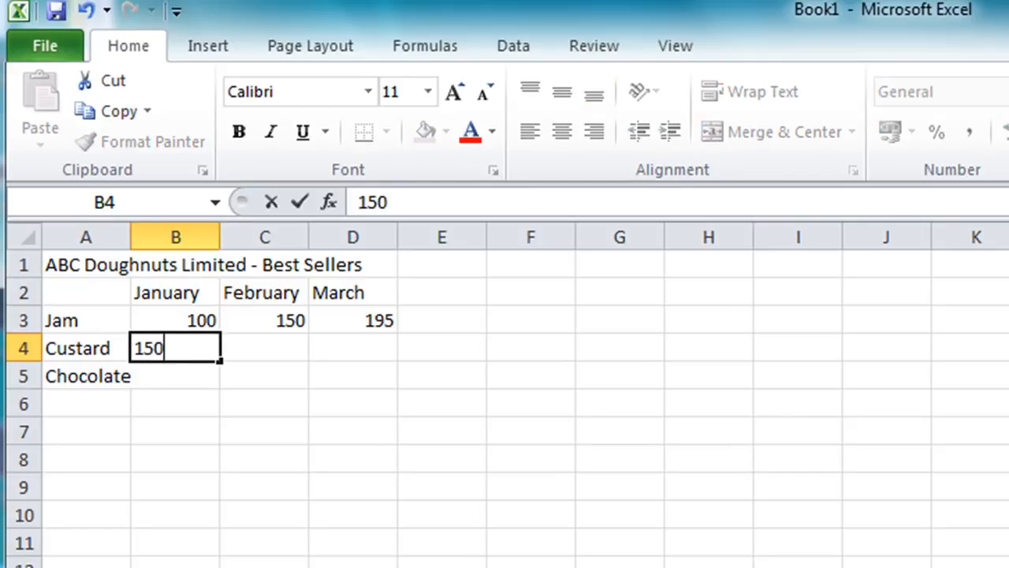
key(Tab)
text(19)
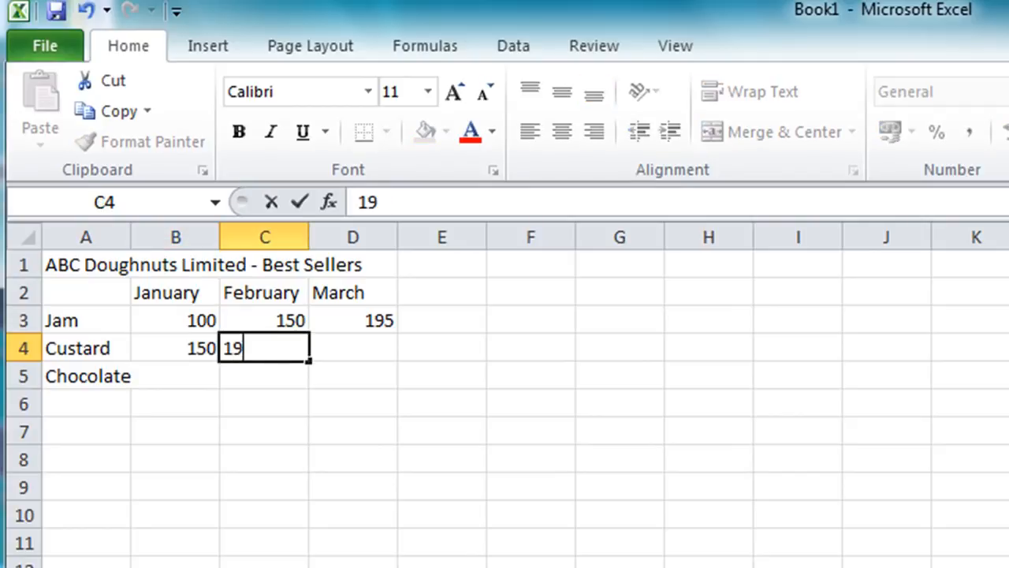
text(5)
key(Tab)
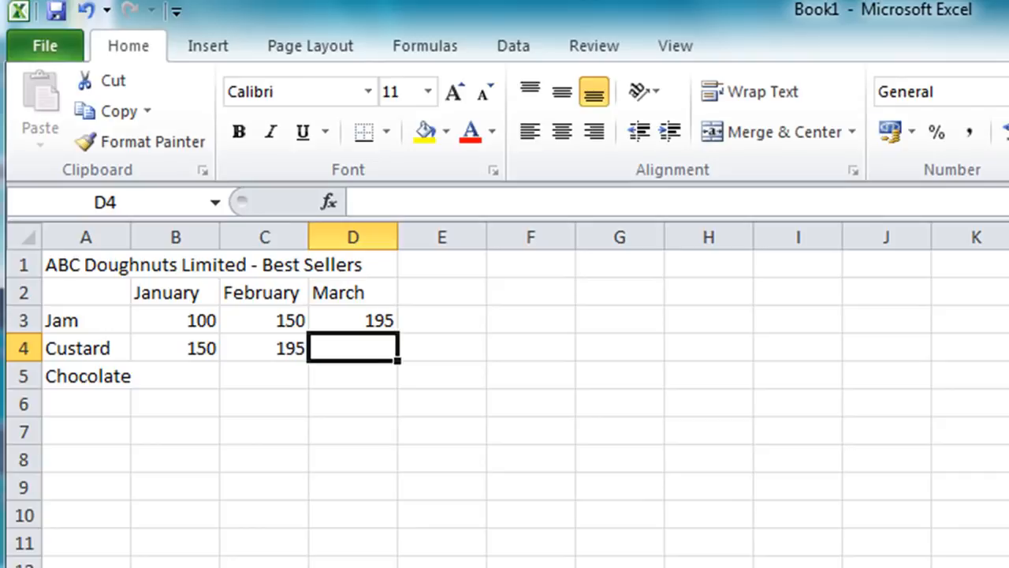
text(250)
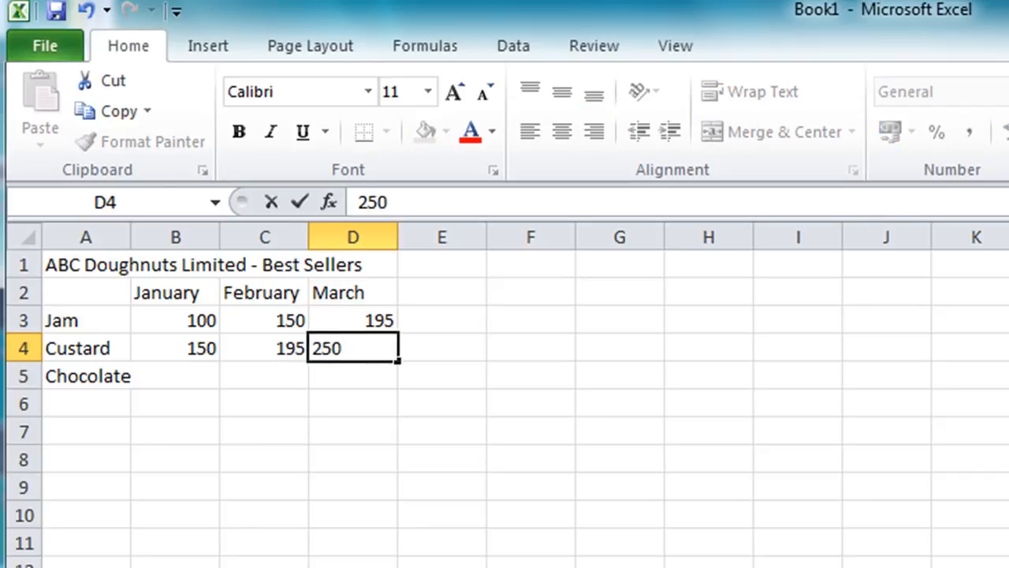
key(Return)
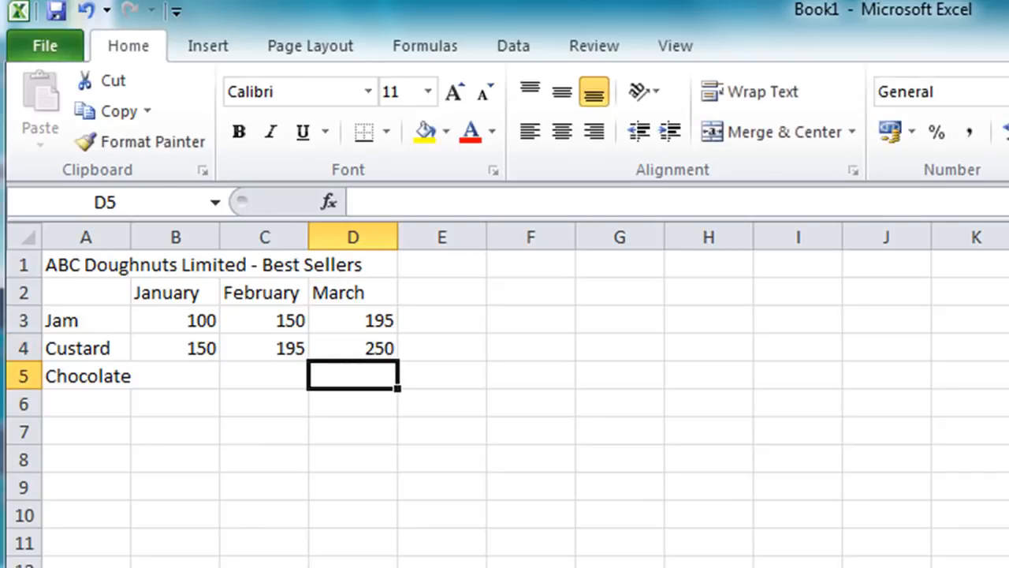
Enter the Chocolate sales for January to March as 175, 200 and 225 in B5:D5
key(Left)
key(Left)
text(175)
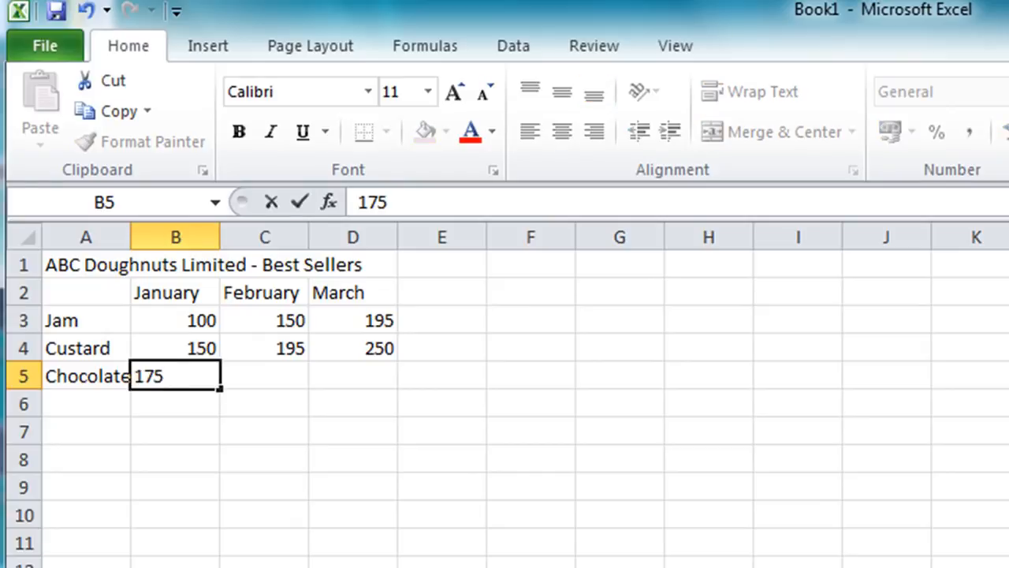
key(Tab)
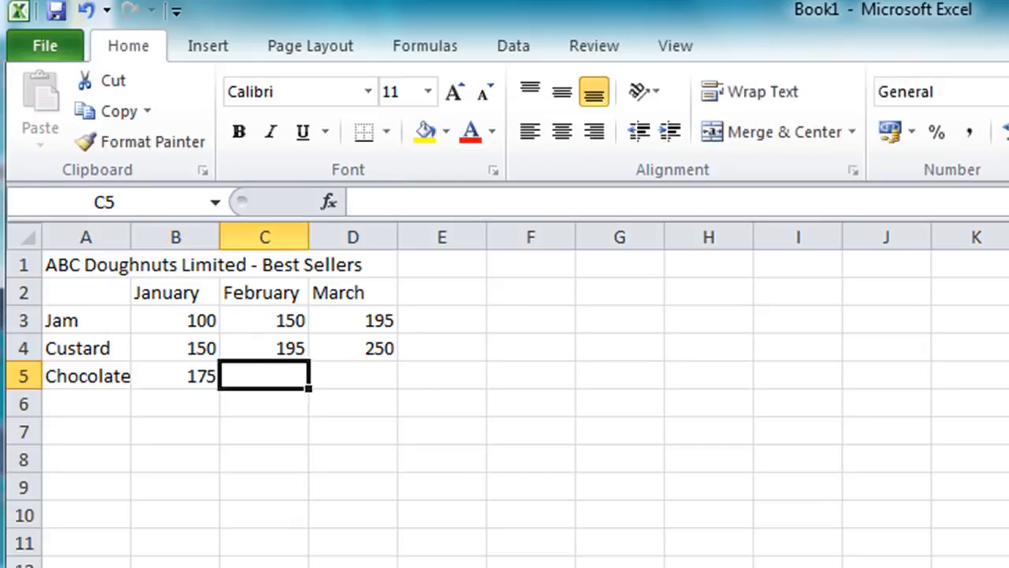
text(200)
key(Tab)
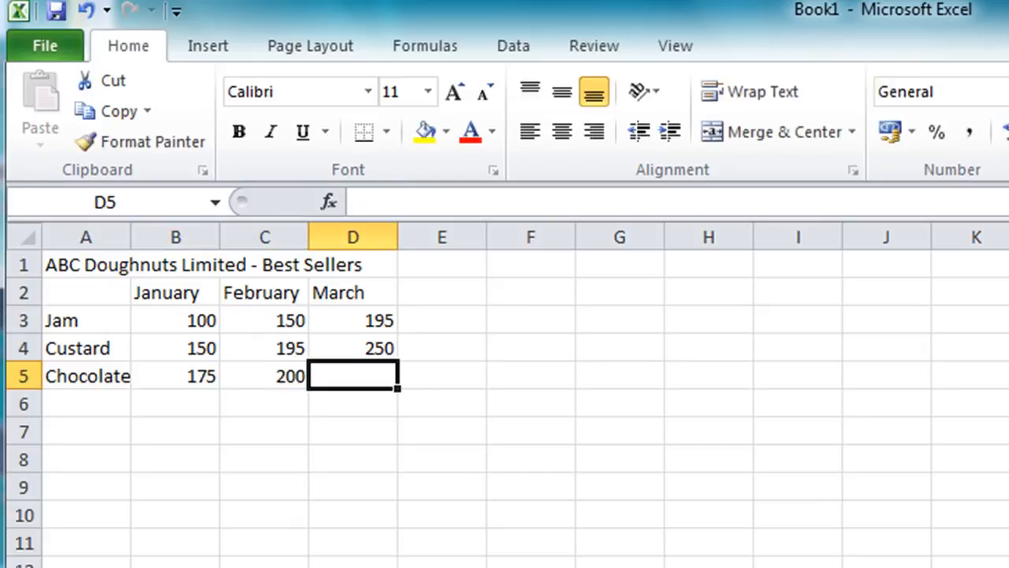
text(225)
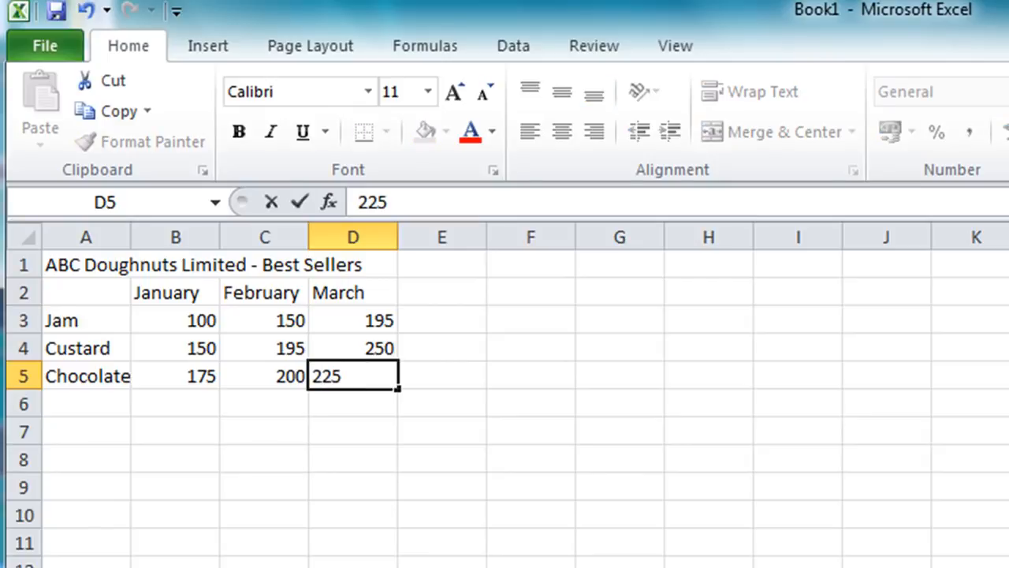
key(Return)
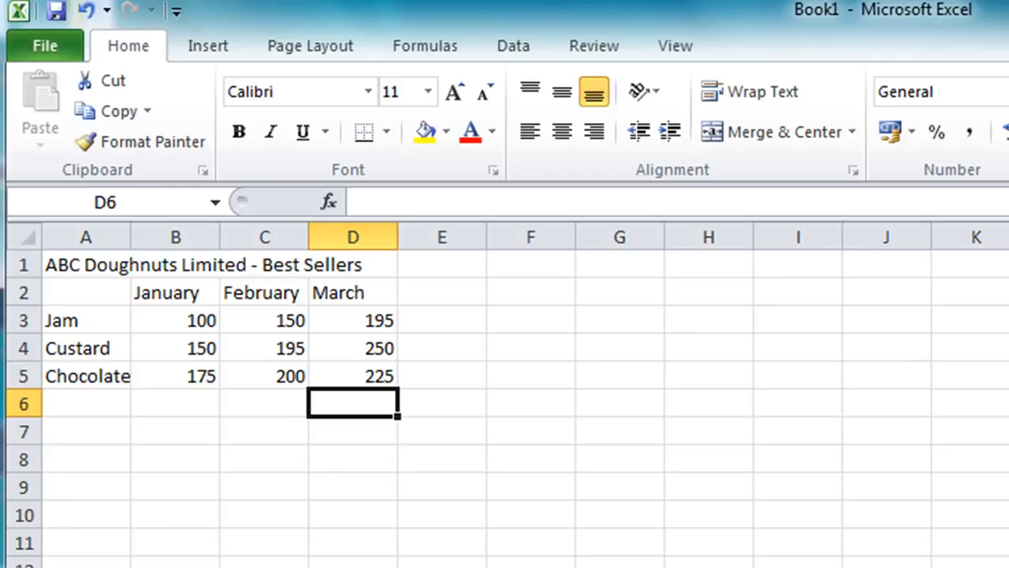
Add the row label Total in cell A6 below Chocolate
key(Left)
key(Left)
key(Left)
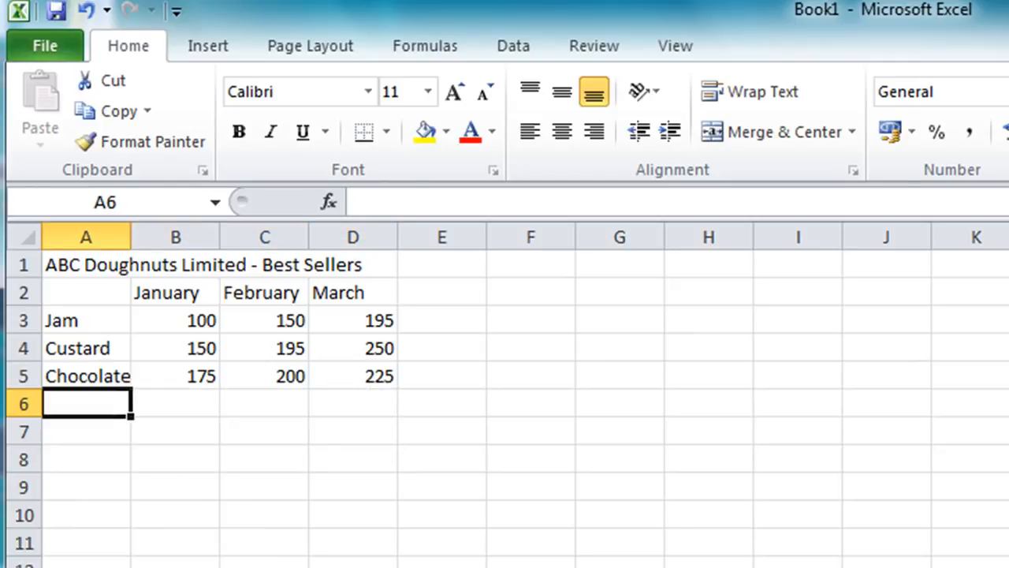
text(Total)
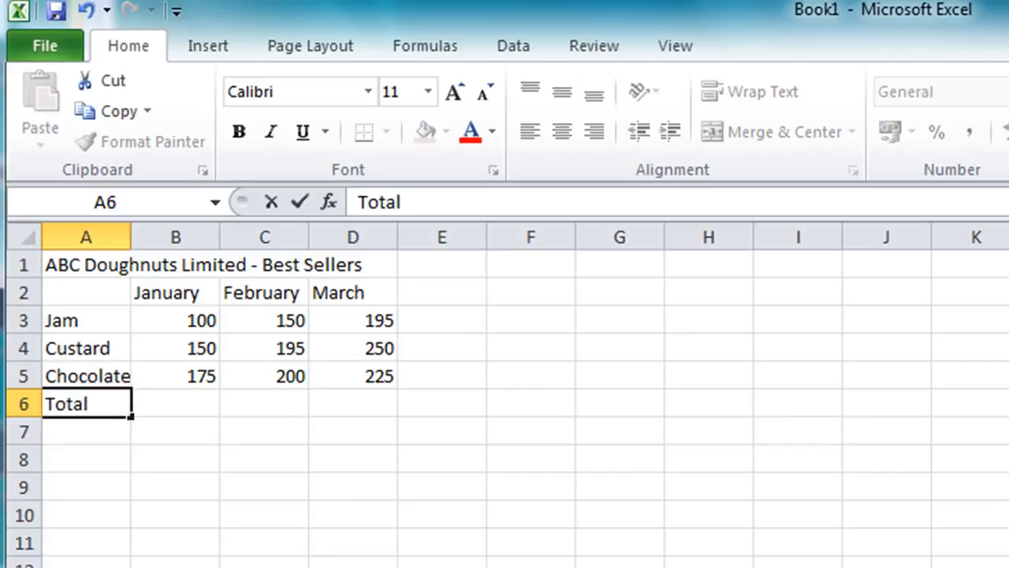
key(Tab)
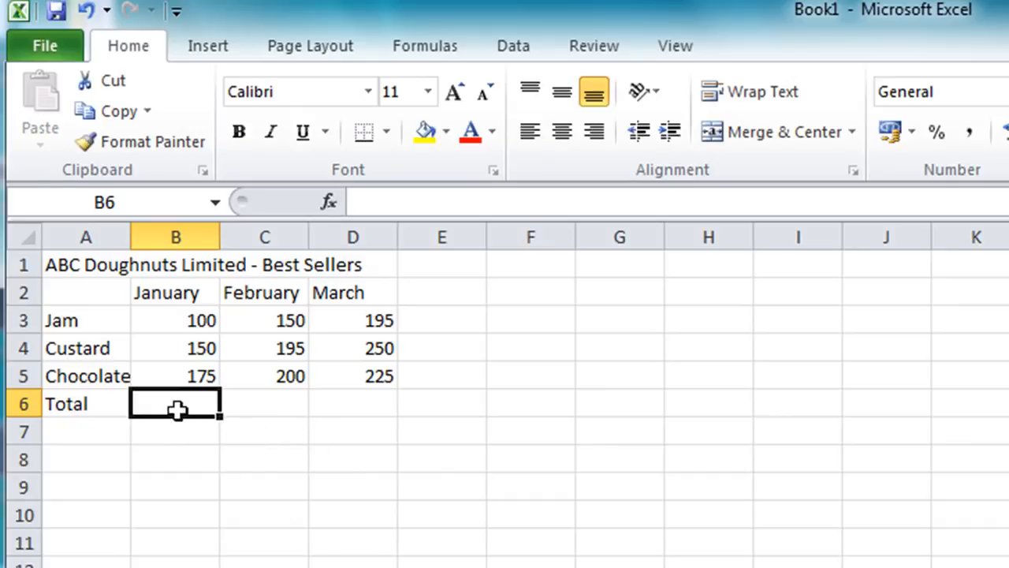
Sum the January, February and March sales columns into B6:D6 with AutoSum
drag(176, 408, 323, 401)
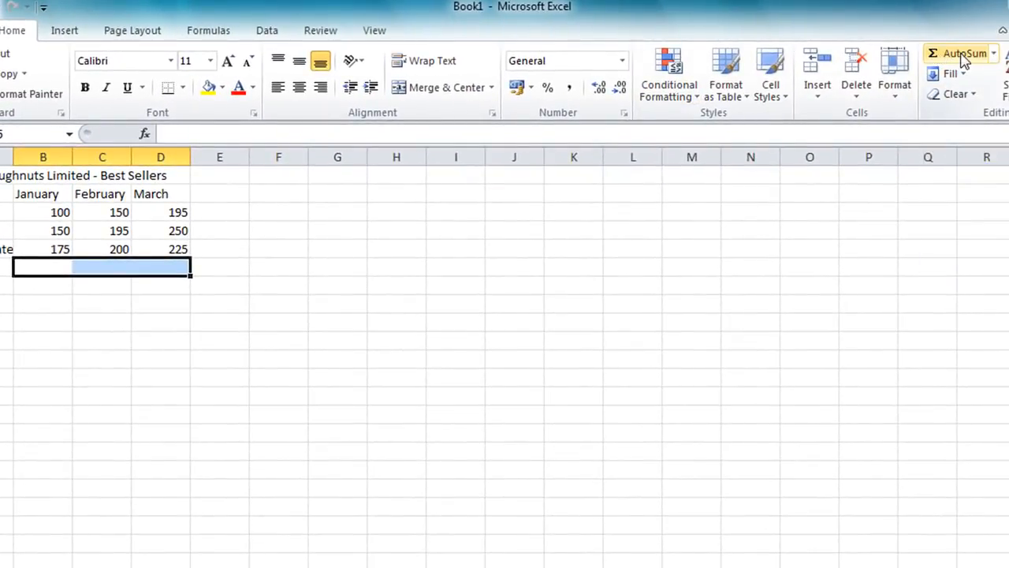
click(963, 55)
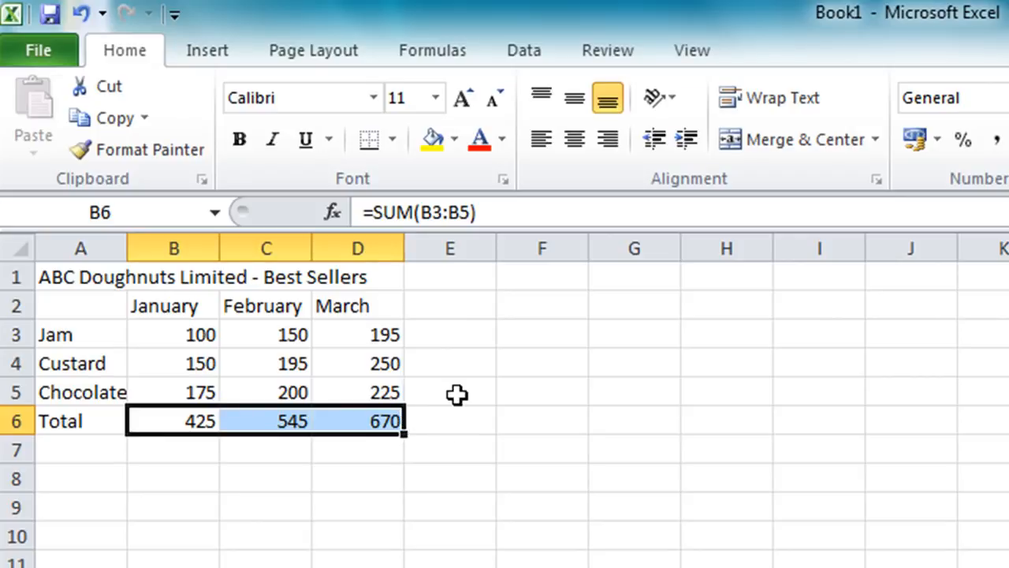
Add the column heading Total in E2 and sum each row's January to March figures into E3:E6
click(446, 300)
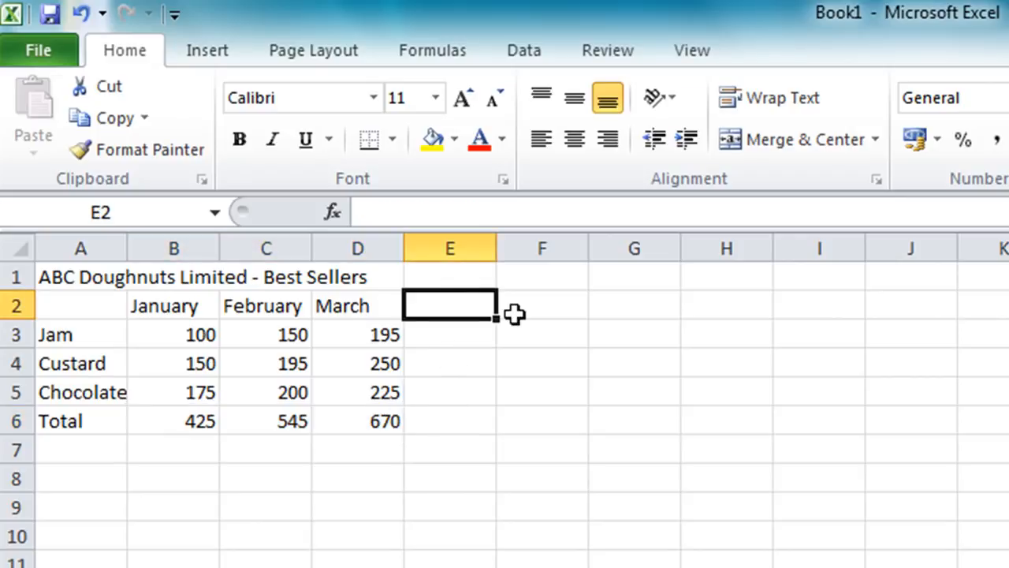
text(Total)
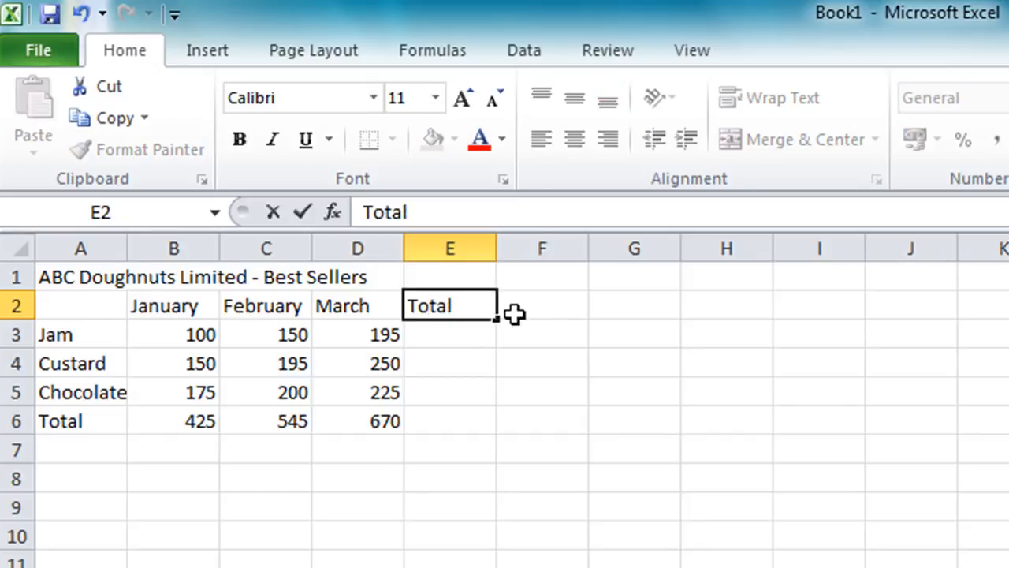
key(Return)
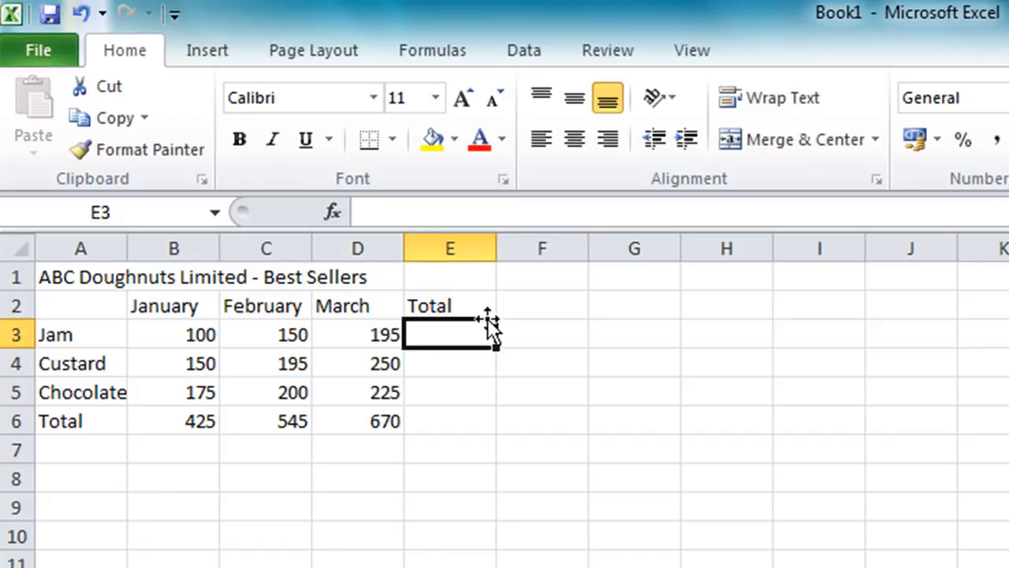
drag(458, 338, 430, 411)
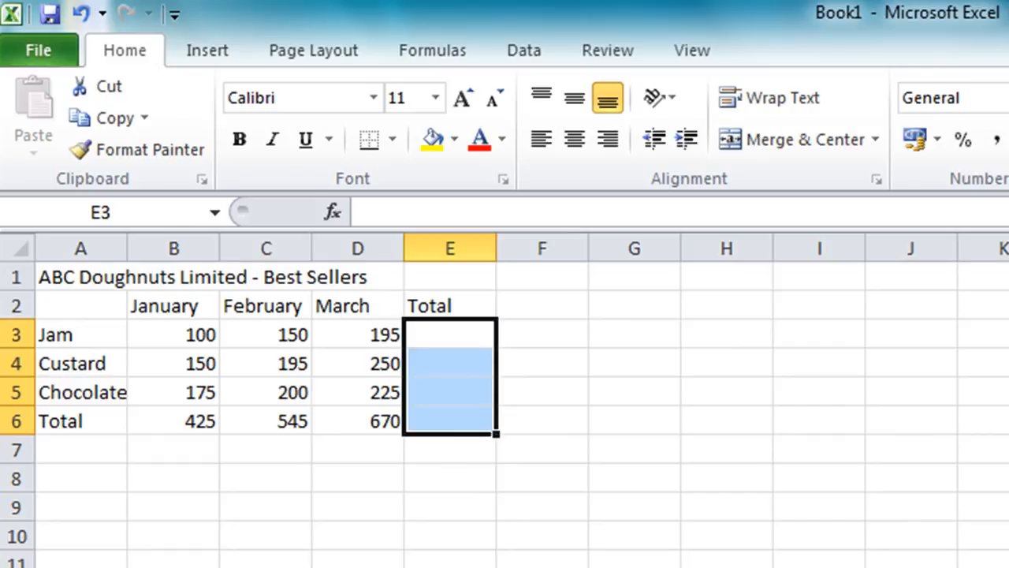
key(alt+equal)
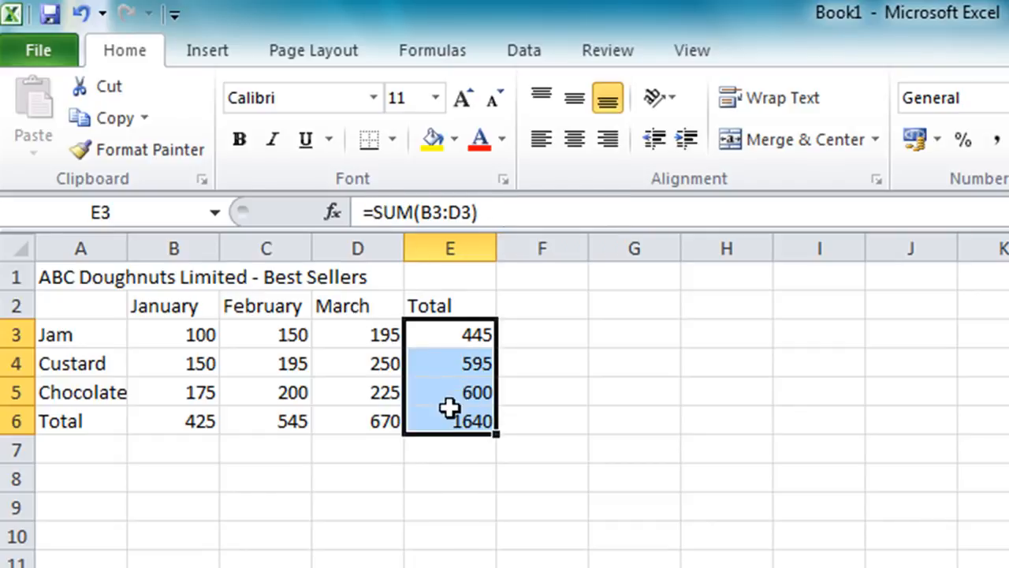
click(173, 334)
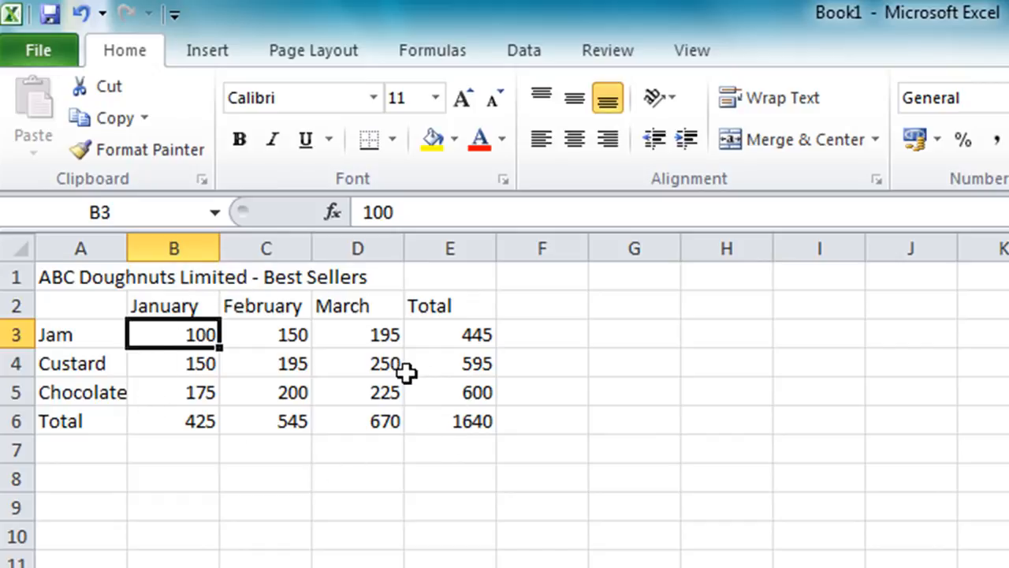
Merge and center the title ABC Doughnuts Limited - Best Sellers across A1:E1
click(79, 276)
drag(80, 276, 430, 276)
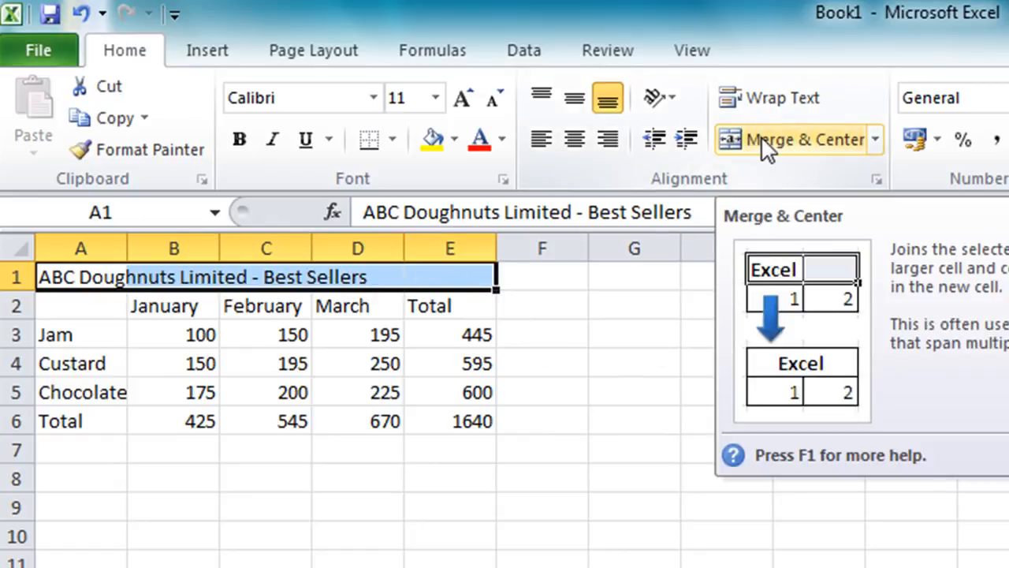
click(761, 139)
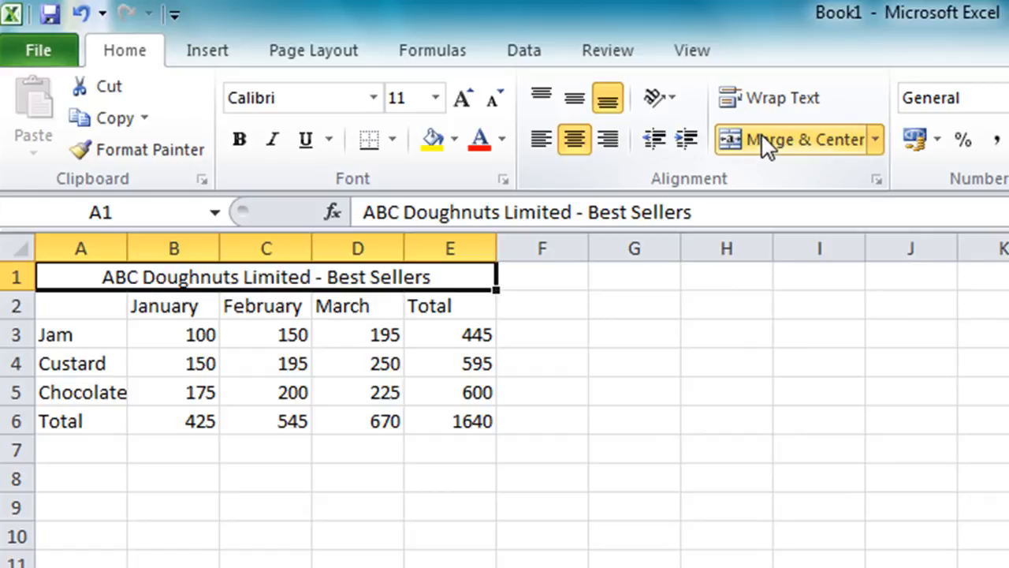
Set the merged title in row 1 to font size 14 and make it bold
click(442, 97)
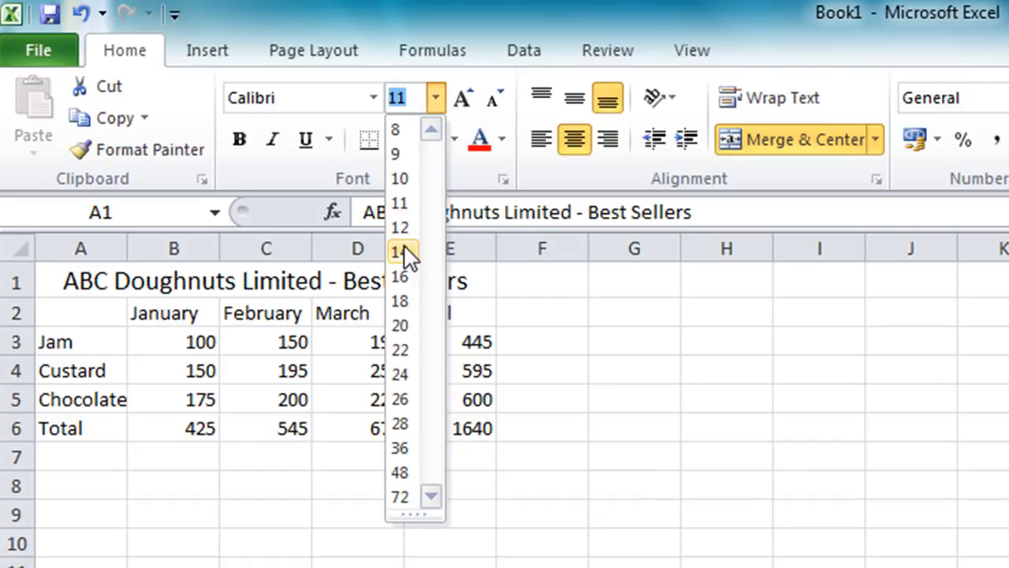
click(402, 251)
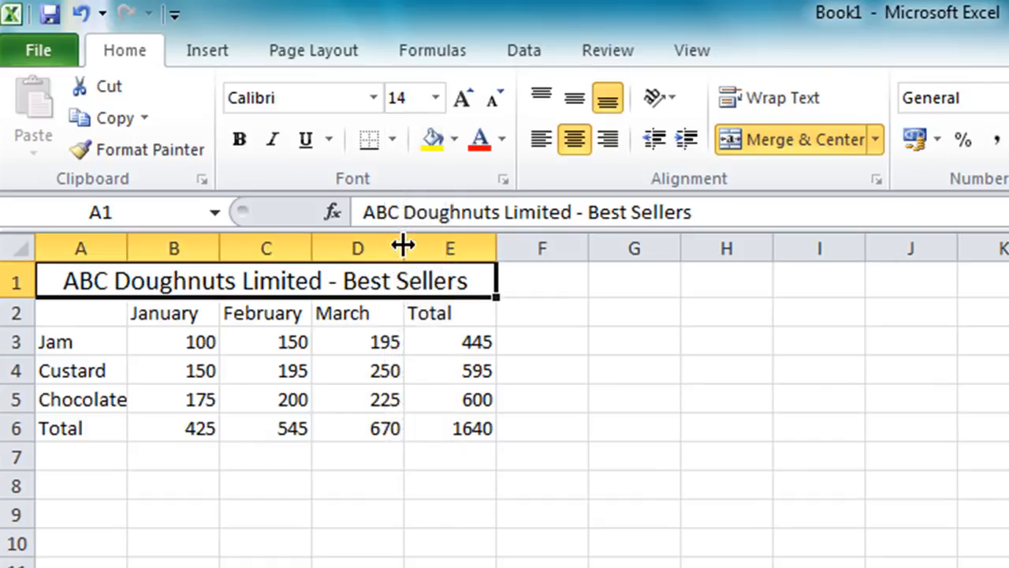
click(241, 142)
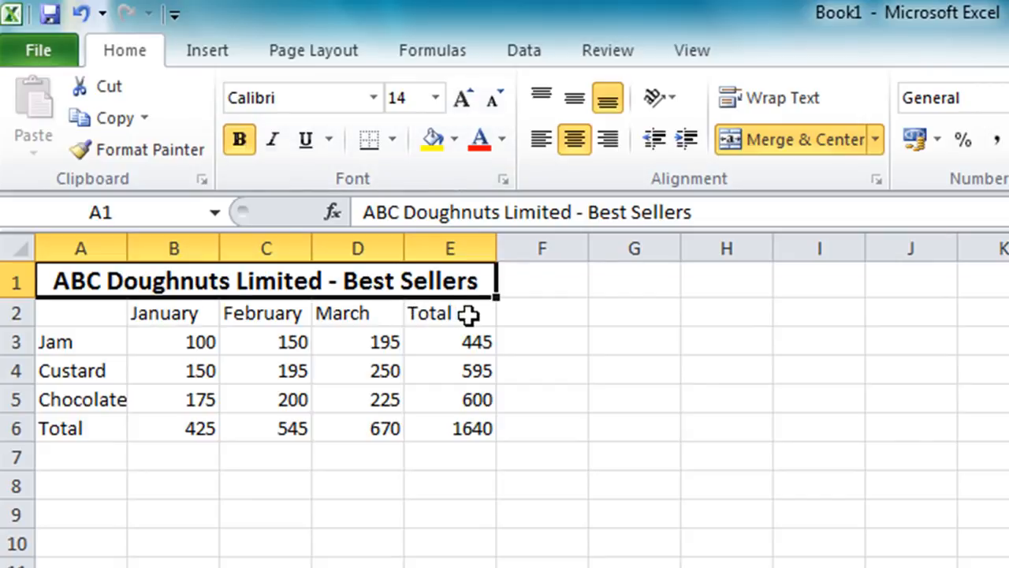
Make the column headings in B2:E2, the row labels in A3:A6 and the grand total in E6 bold
drag(468, 315, 209, 312)
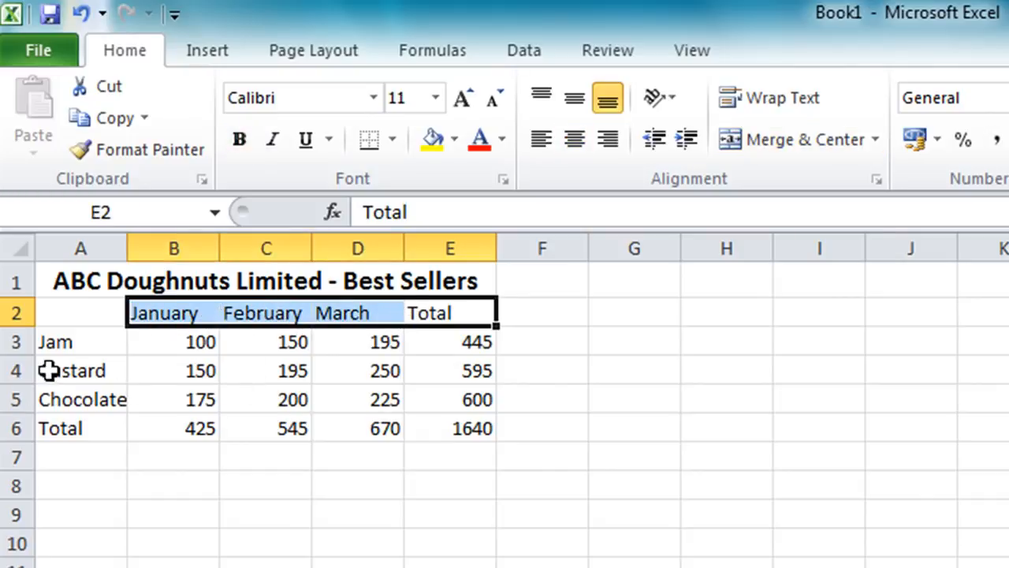
ctrl+drag(77, 339, 68, 416)
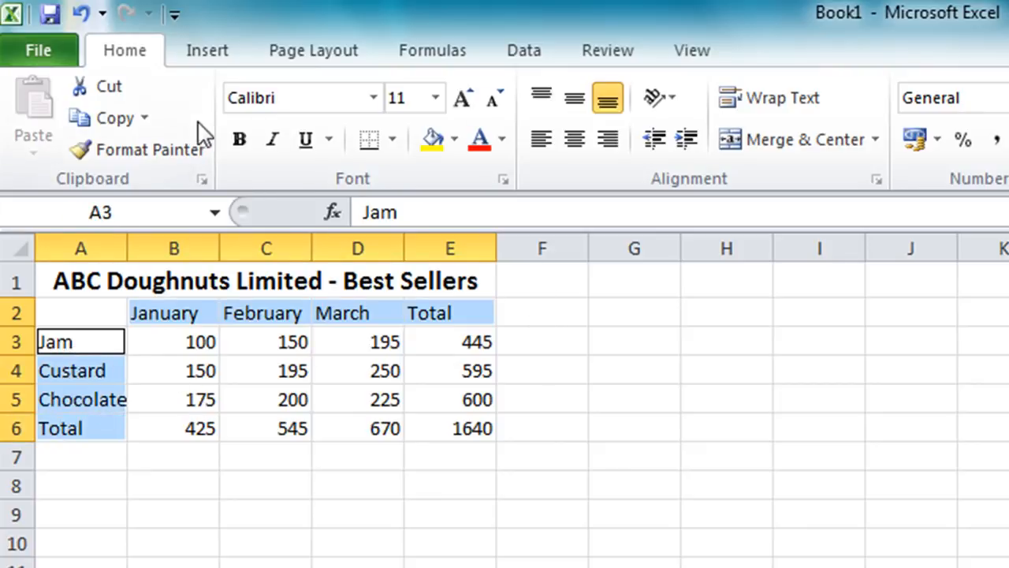
click(239, 141)
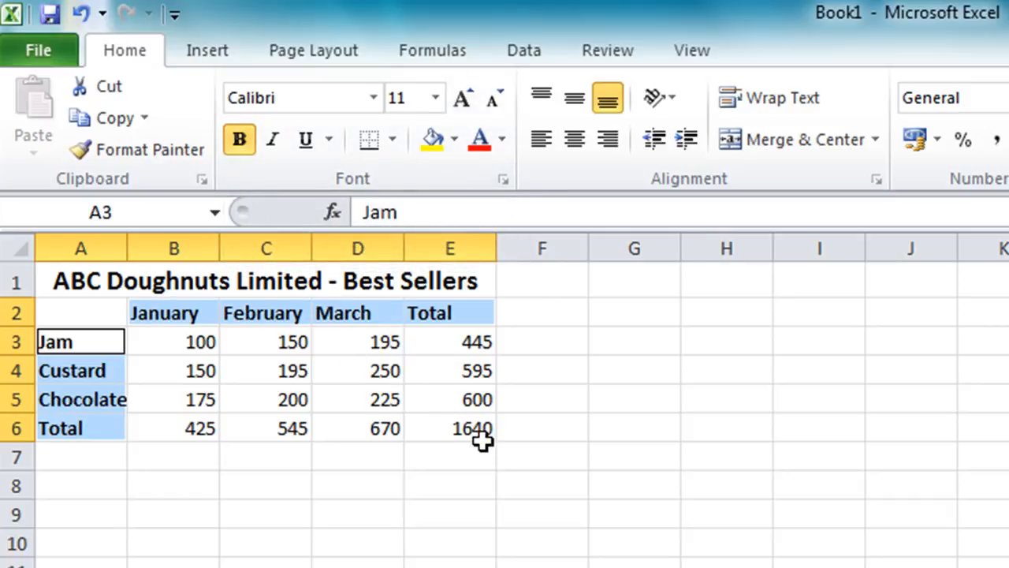
click(453, 428)
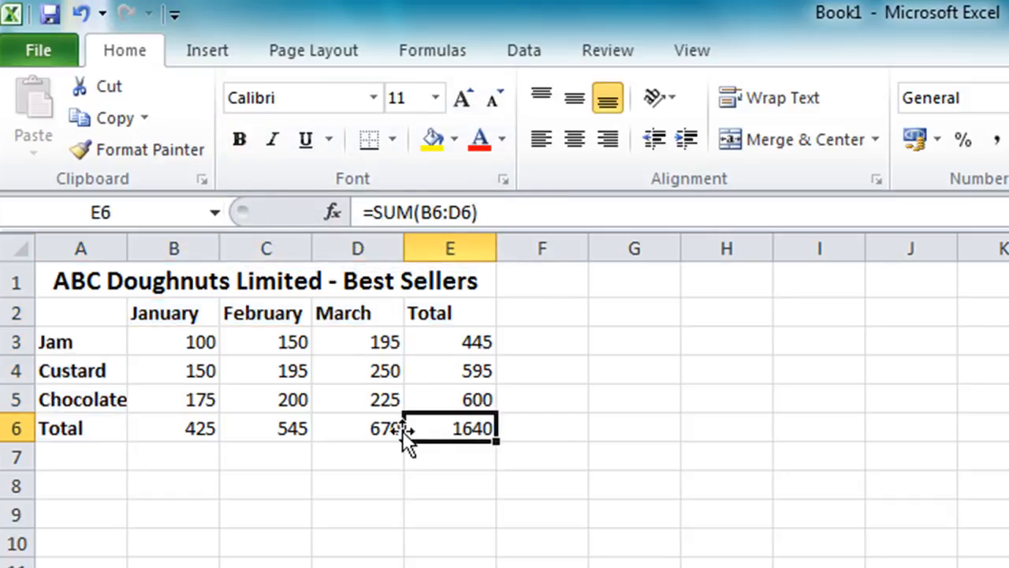
click(244, 139)
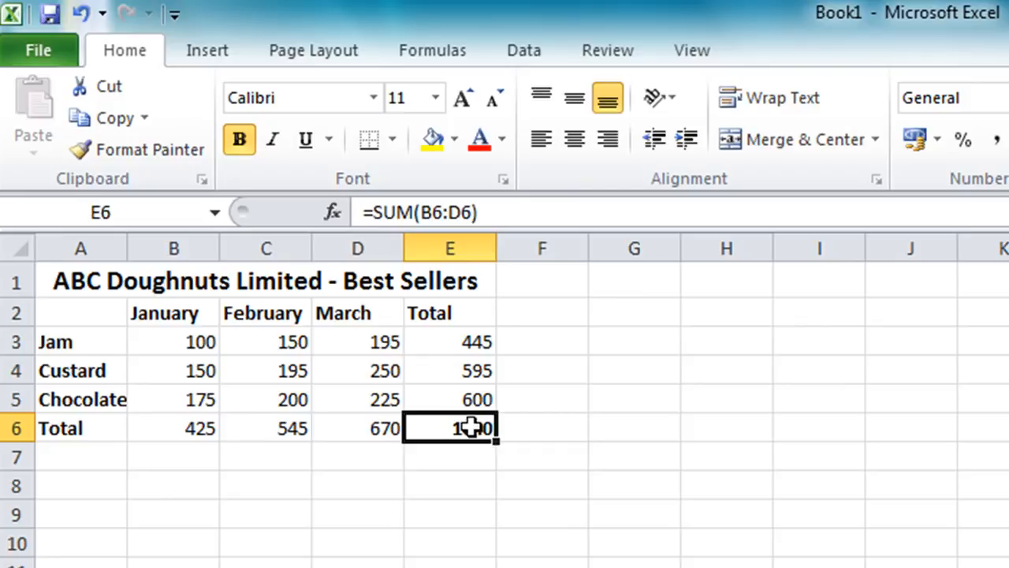
Apply All Borders to the whole sales table in A1:E6
drag(471, 428, 122, 282)
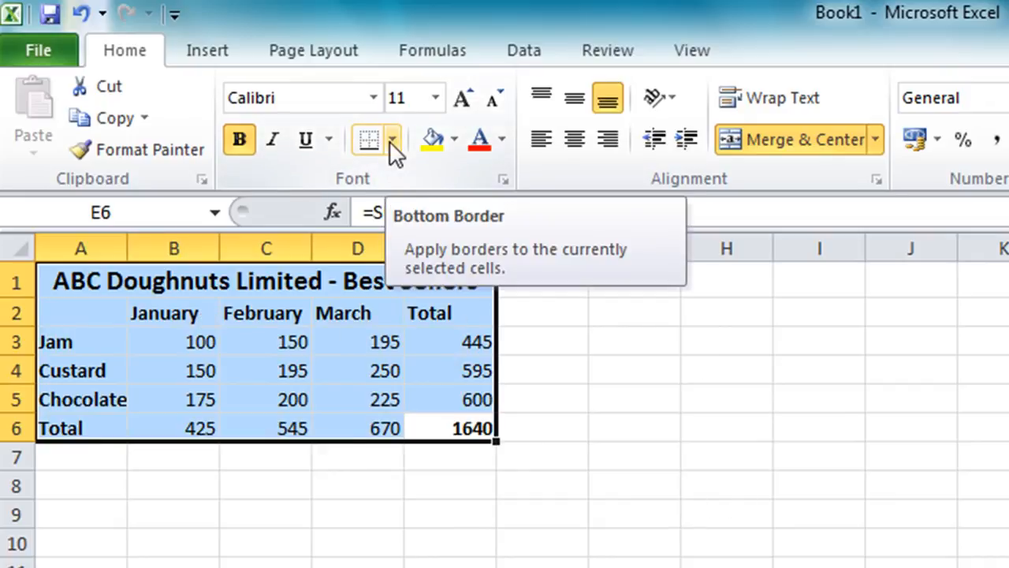
click(392, 140)
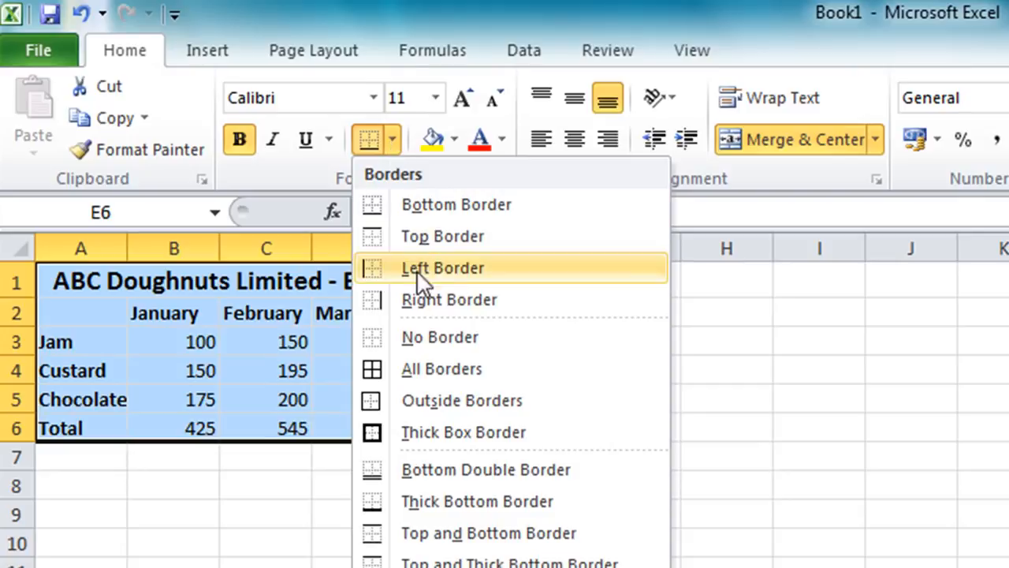
click(434, 369)
click(633, 429)
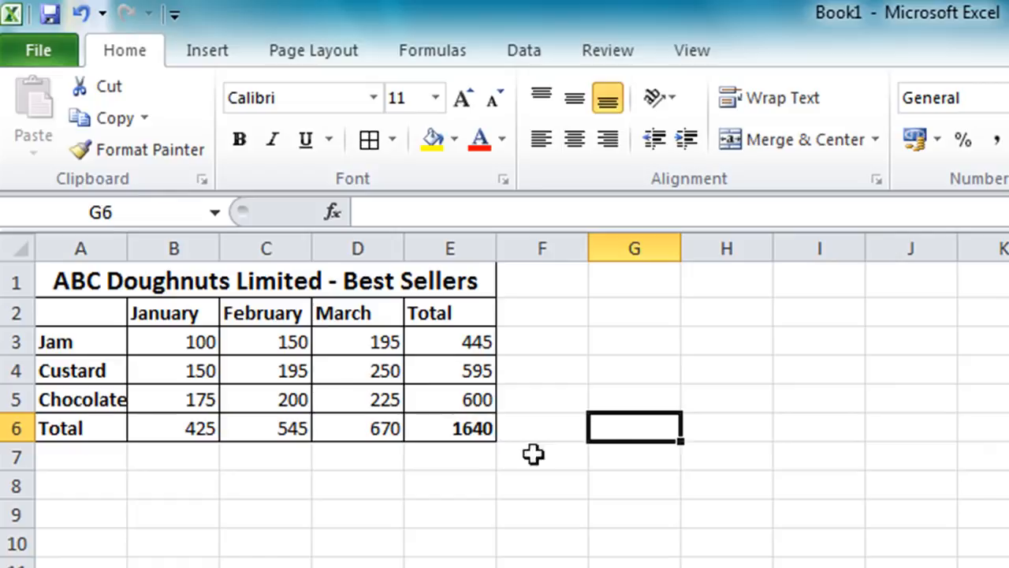
Fill the merged title cell in row 1 with the lightest aqua theme color
click(239, 281)
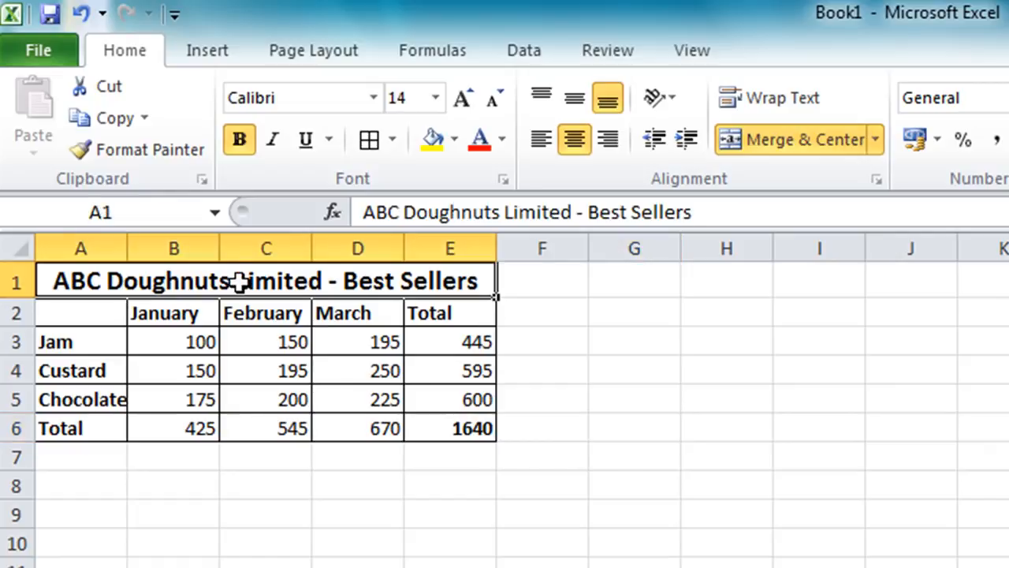
click(455, 141)
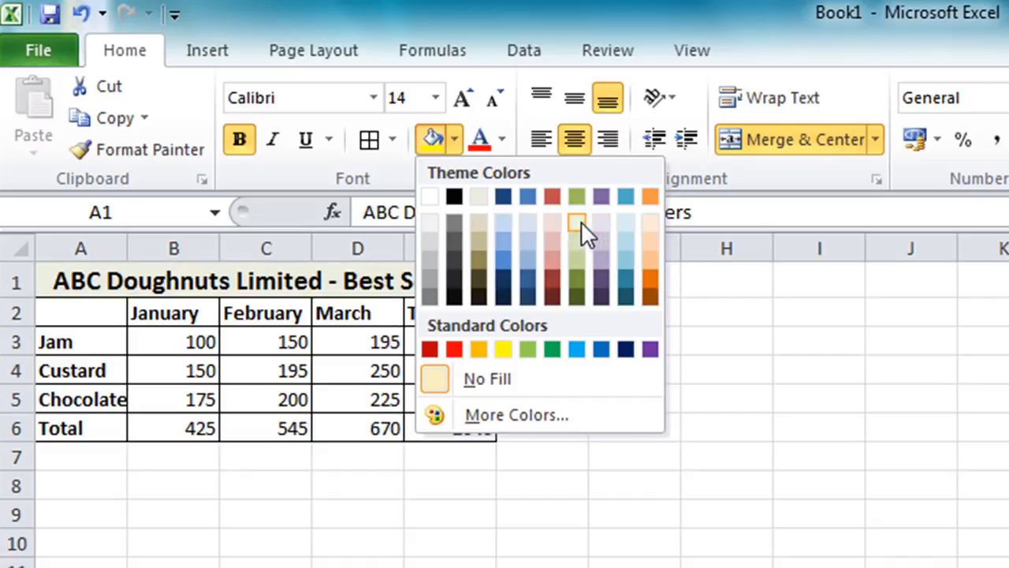
click(625, 226)
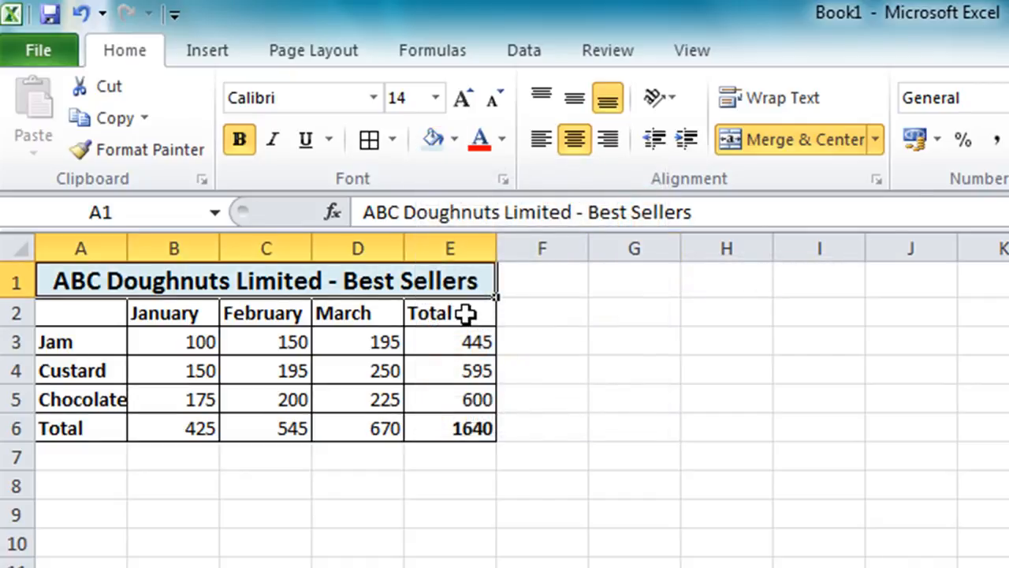
Fill the heading row A2:E2 and the row labels A3:A6 with the lightest olive green theme color
click(466, 313)
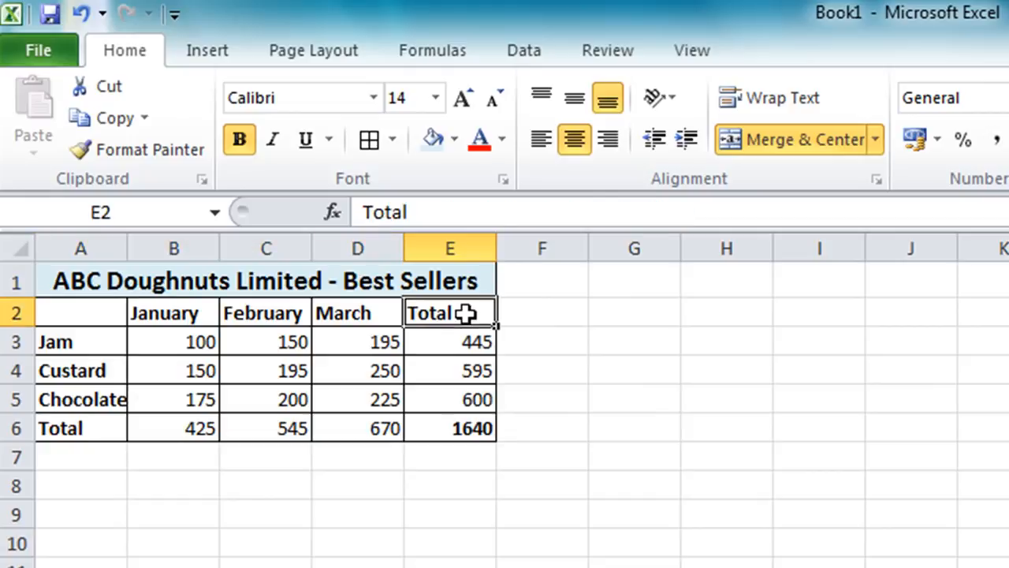
drag(466, 313, 79, 315)
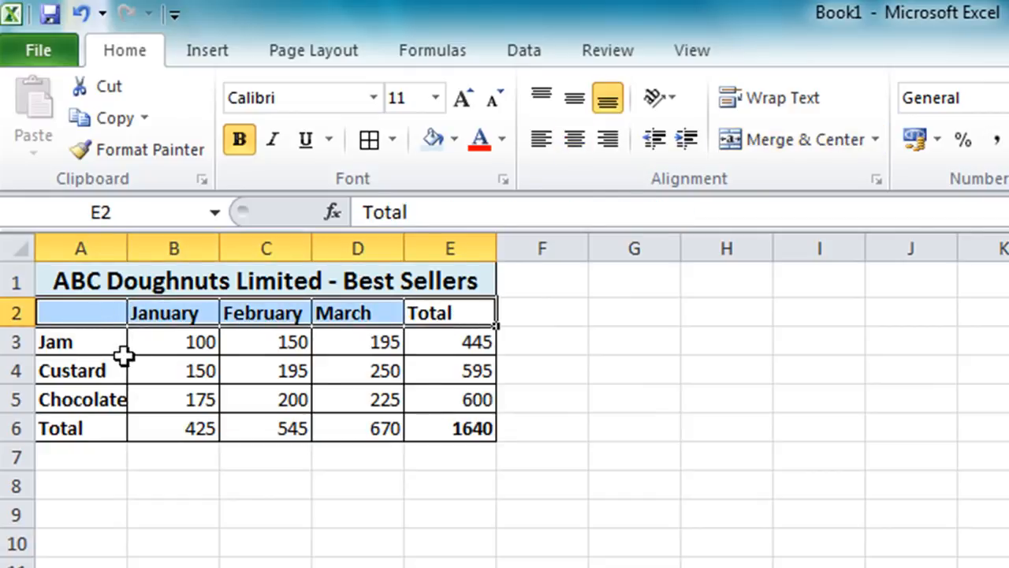
click(92, 341)
drag(92, 340, 75, 428)
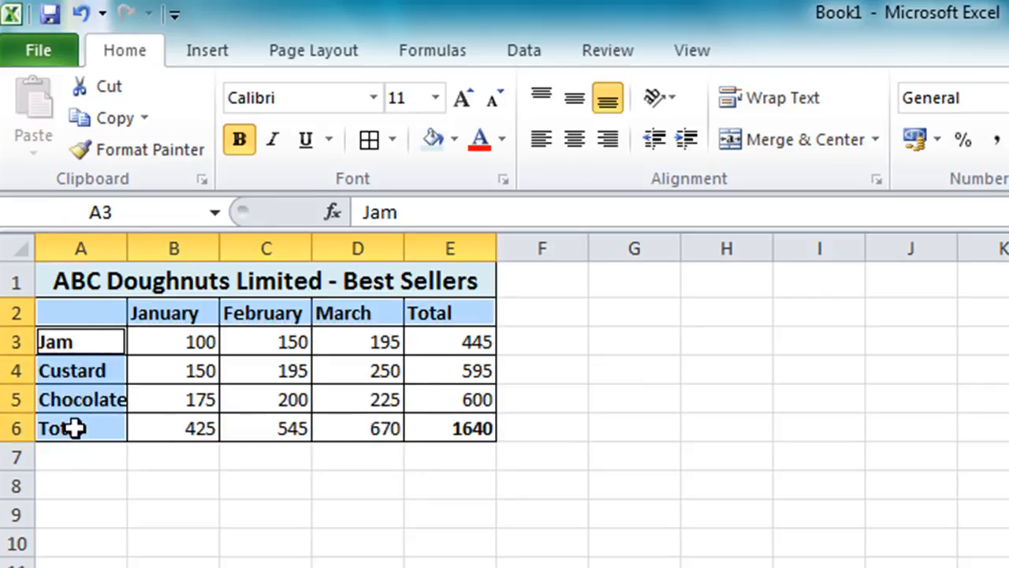
click(454, 138)
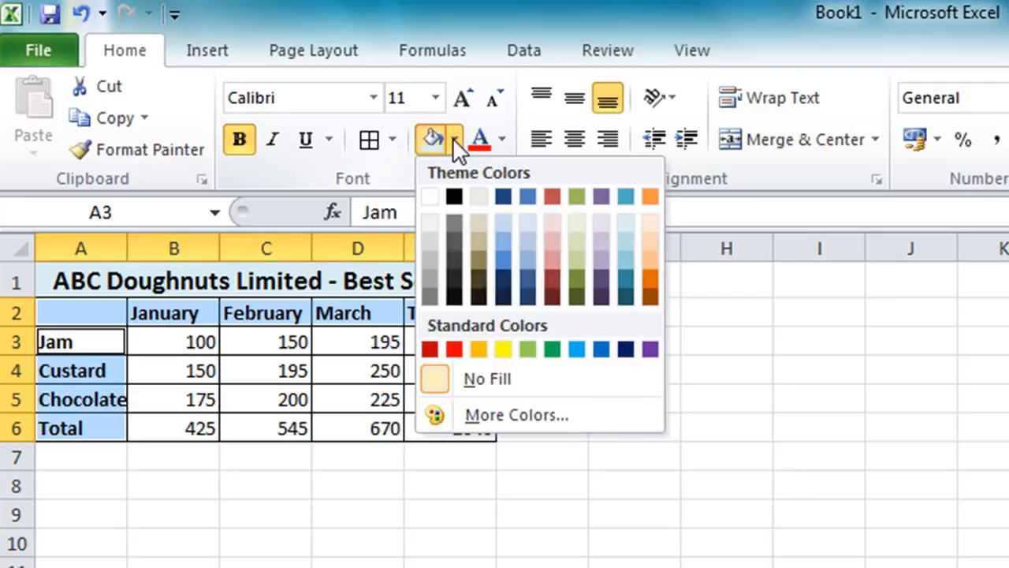
click(581, 221)
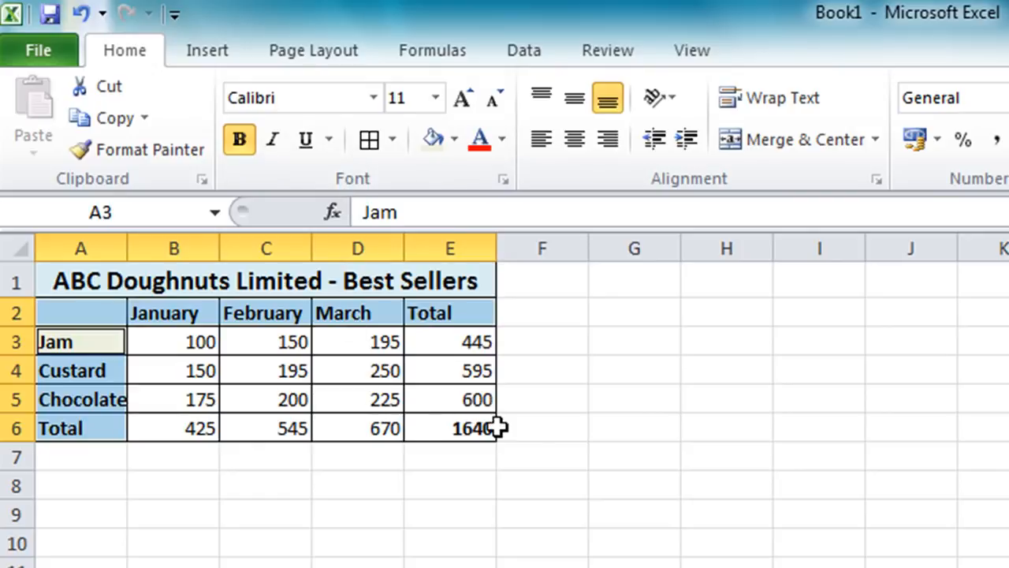
Fill the grand total cell E6 with the lightest orange theme color
click(462, 426)
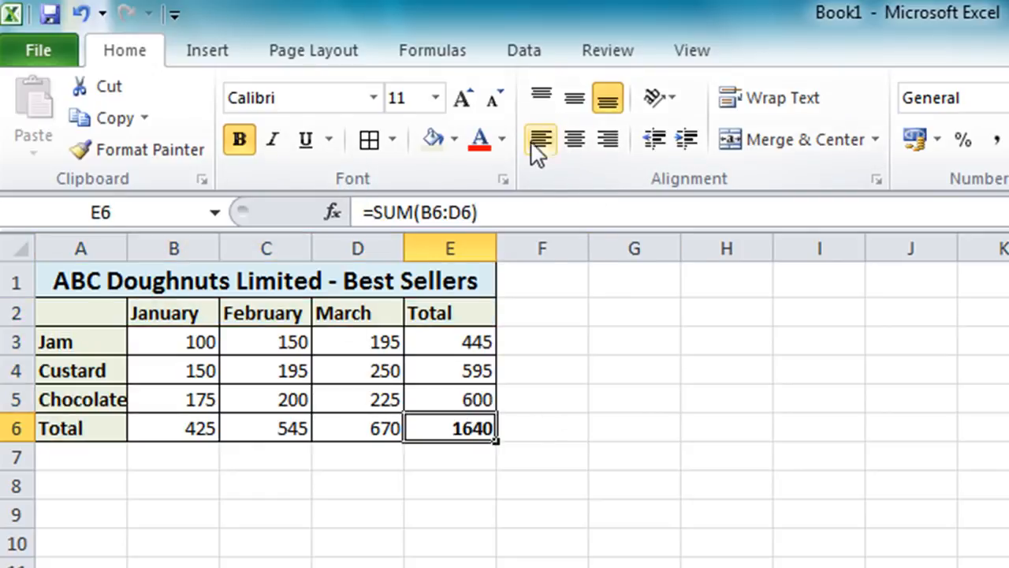
click(455, 139)
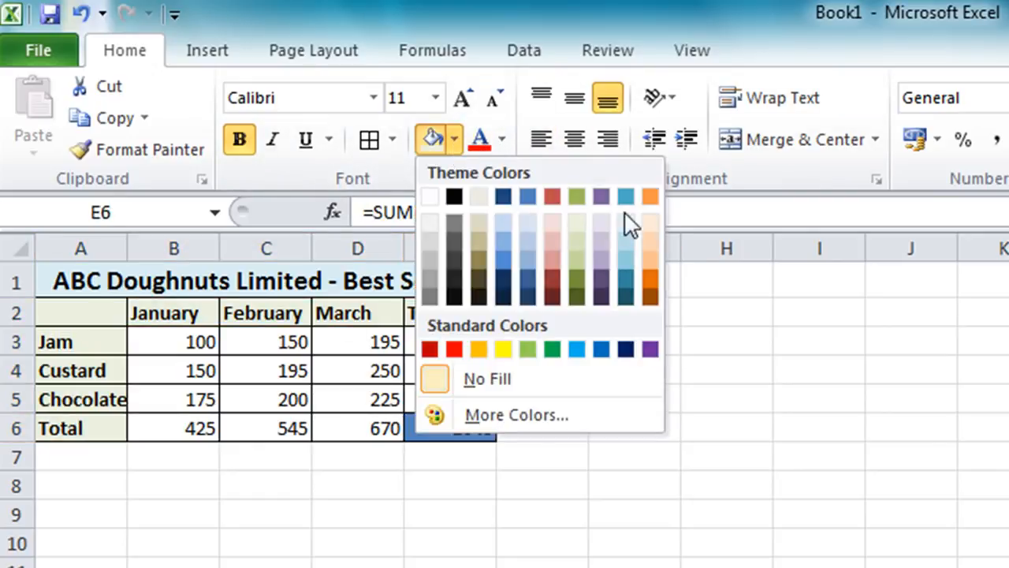
click(654, 220)
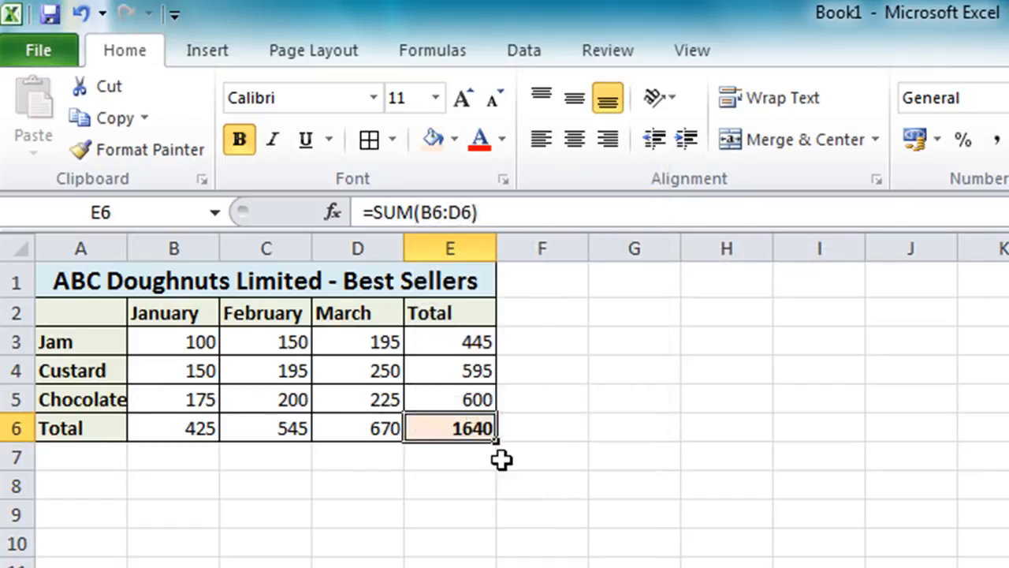
click(687, 471)
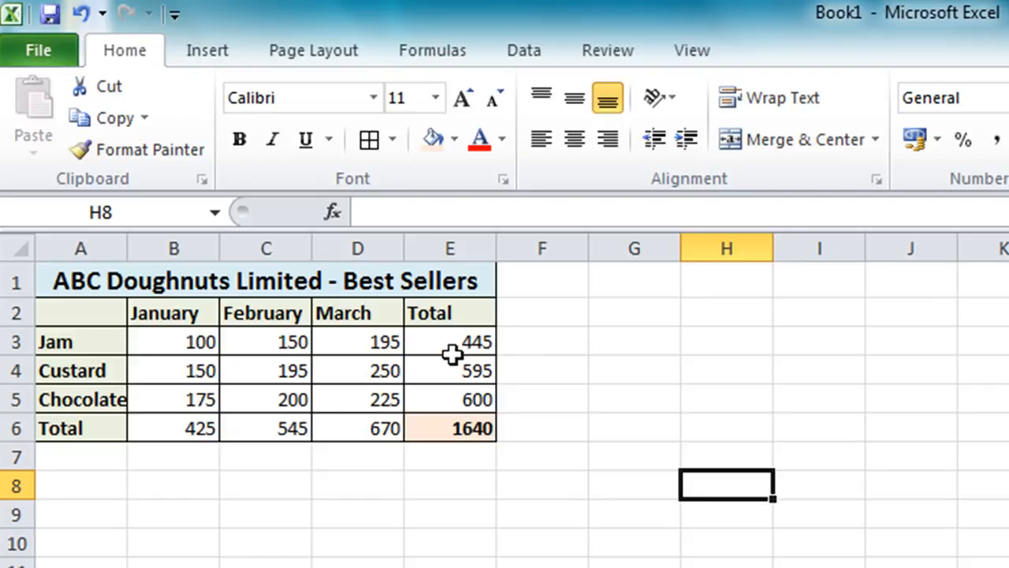
Format the figures in B3:E6 as Accounting with the pound symbol and no decimal places
drag(197, 342, 433, 427)
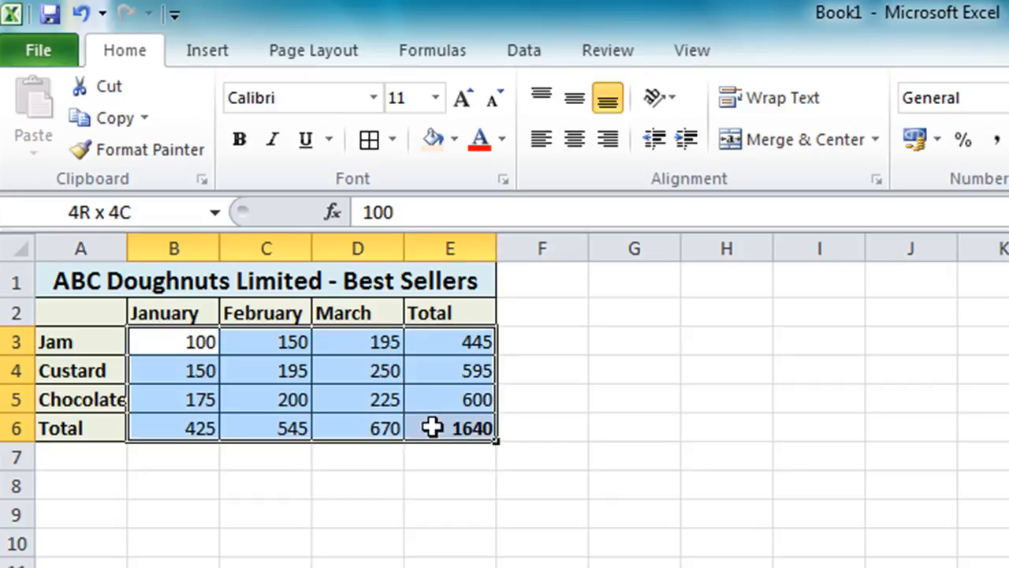
drag(432, 427, 434, 427)
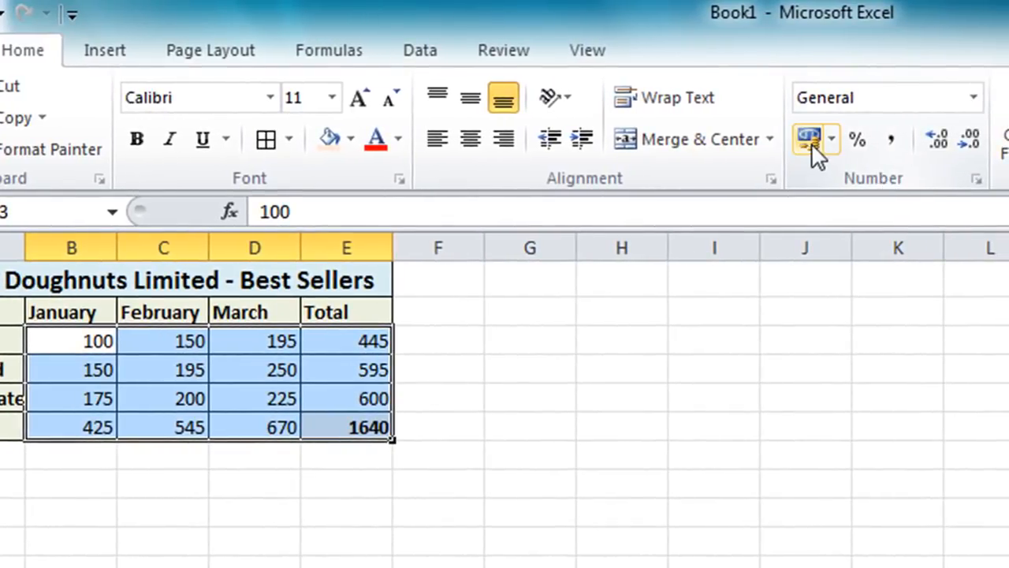
click(810, 140)
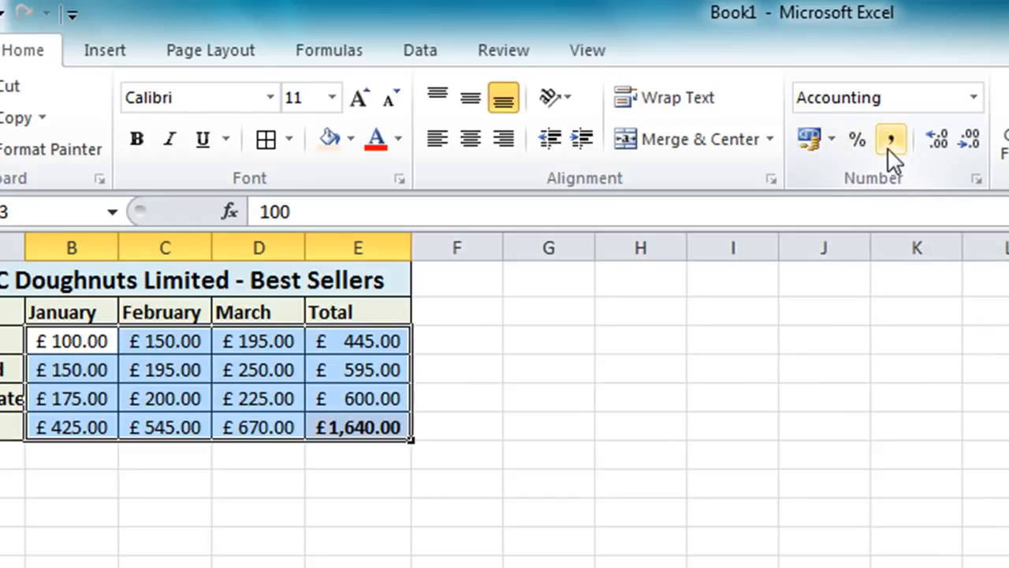
click(963, 143)
click(964, 142)
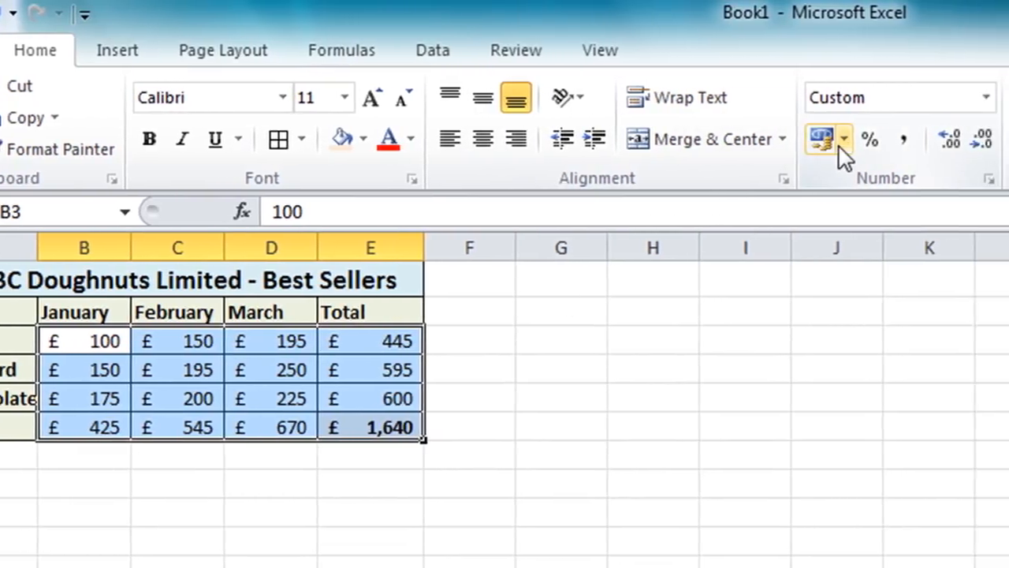
click(878, 145)
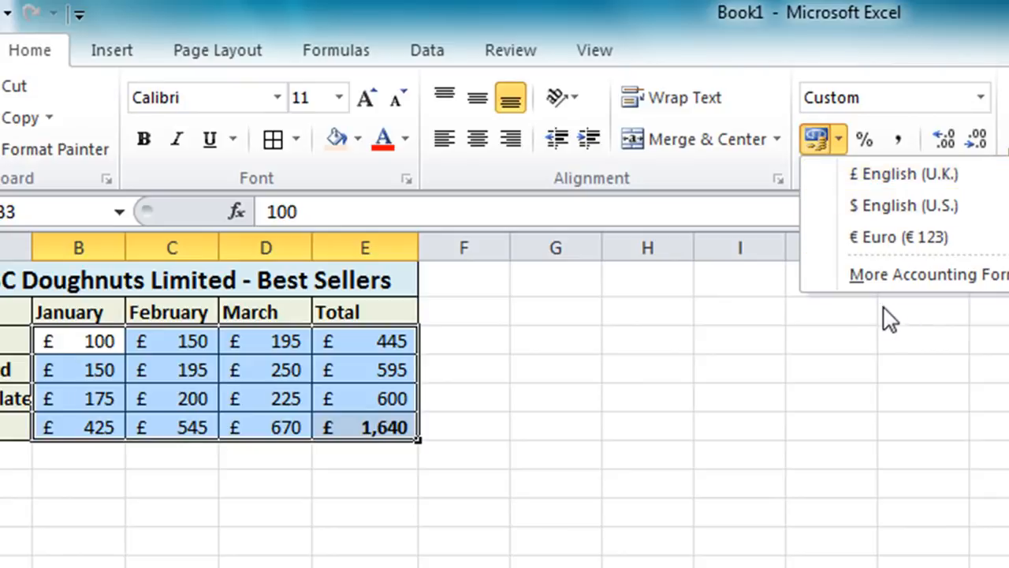
click(990, 278)
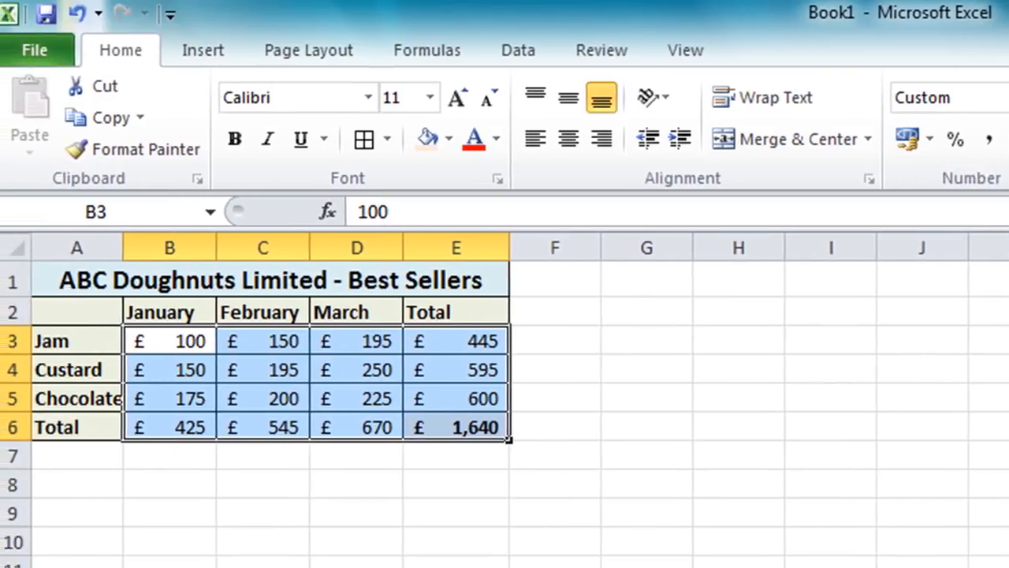
click(605, 463)
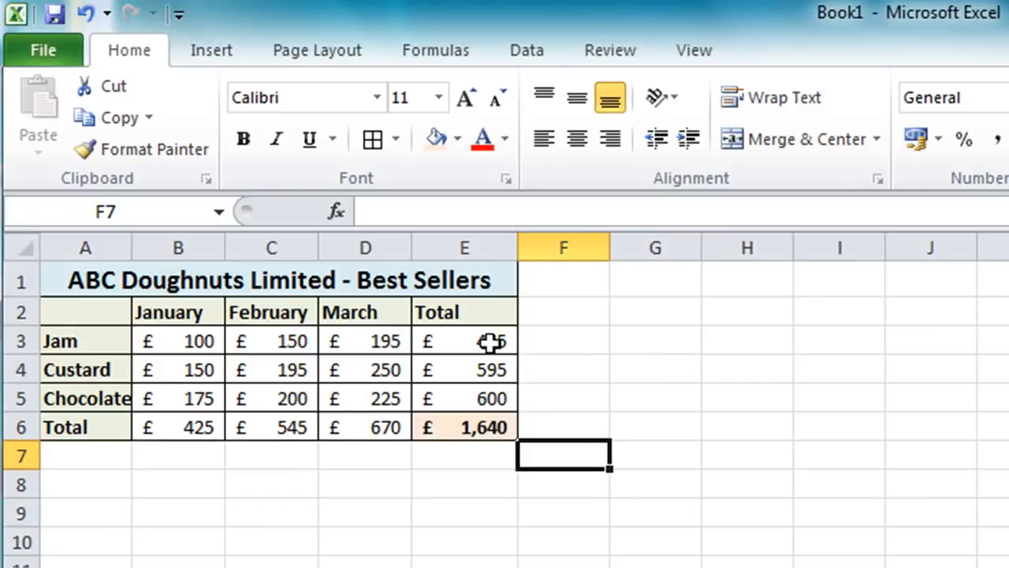
Make the row totals in E3:E5 and the monthly totals in B6:D6 bold
drag(484, 339, 472, 391)
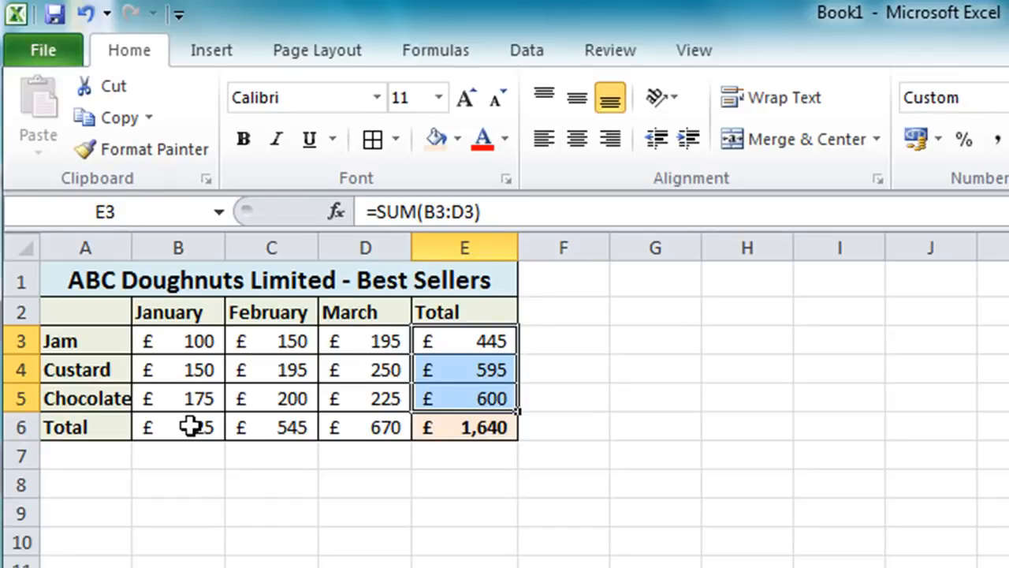
ctrl+drag(190, 425, 343, 427)
click(244, 139)
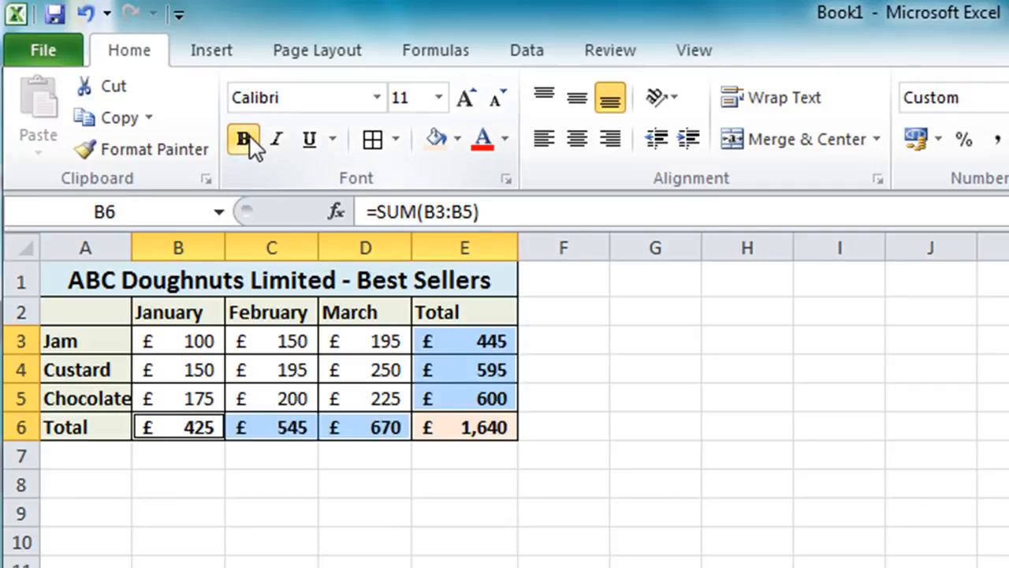
click(604, 520)
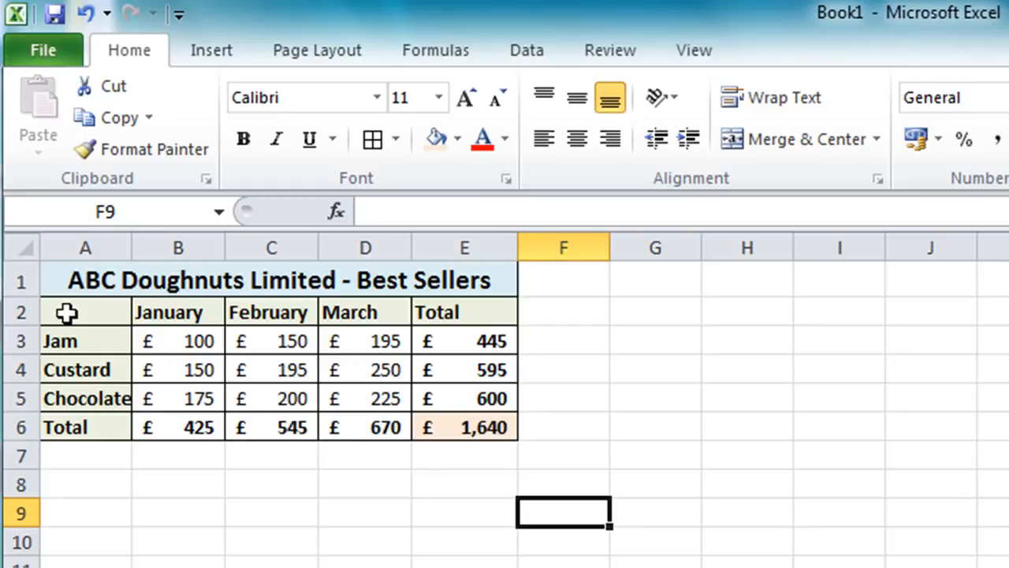
Insert a 2-D clustered column chart from A2:D5 and place it directly below the sales table
drag(66, 313, 371, 392)
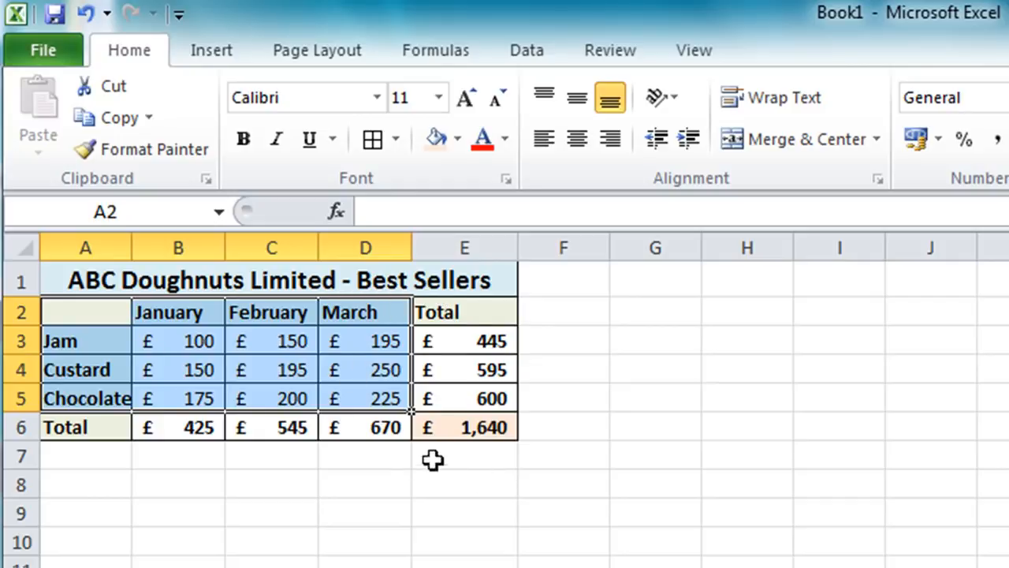
click(220, 55)
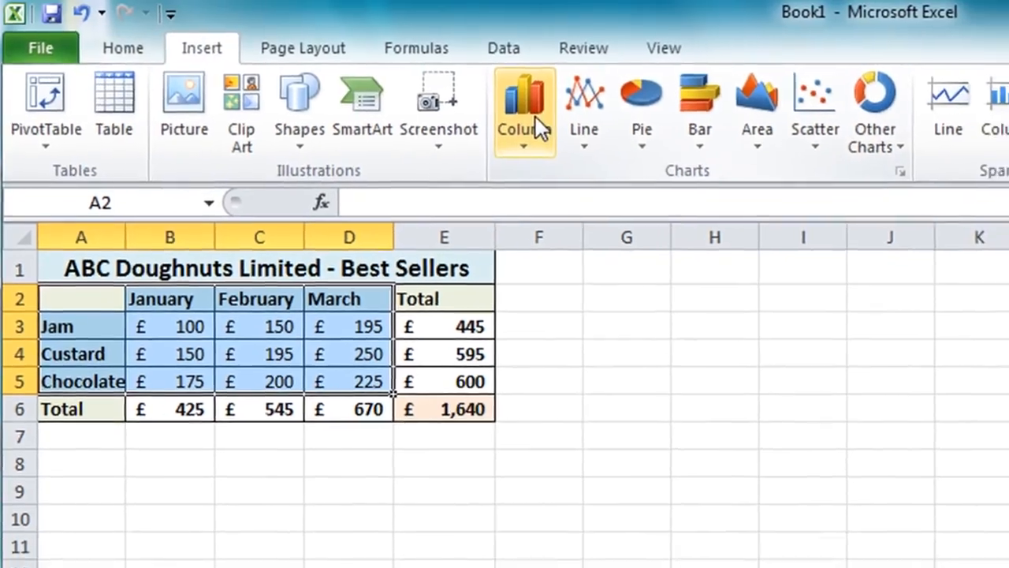
click(535, 117)
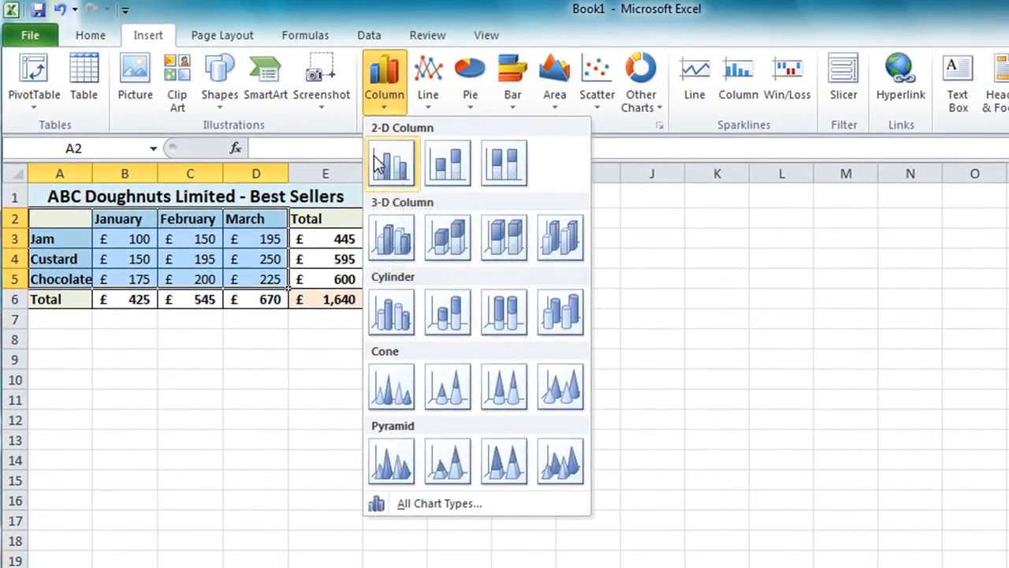
click(395, 166)
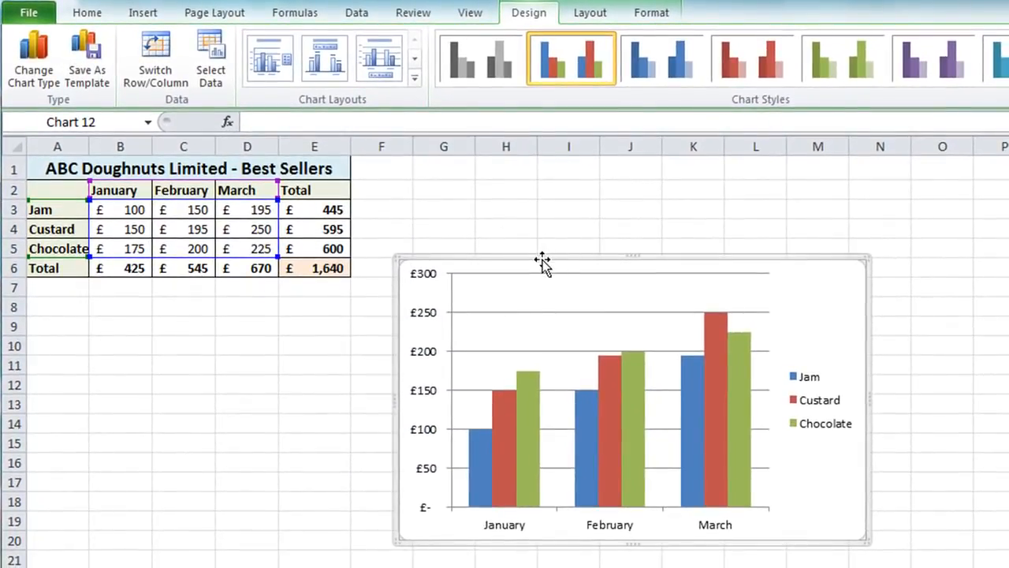
drag(543, 263, 173, 287)
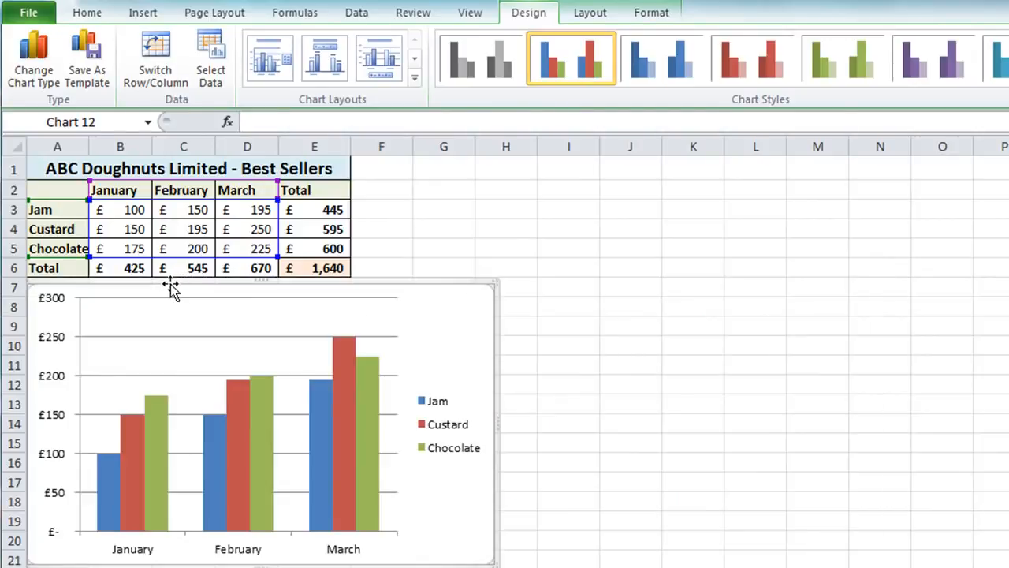
click(372, 167)
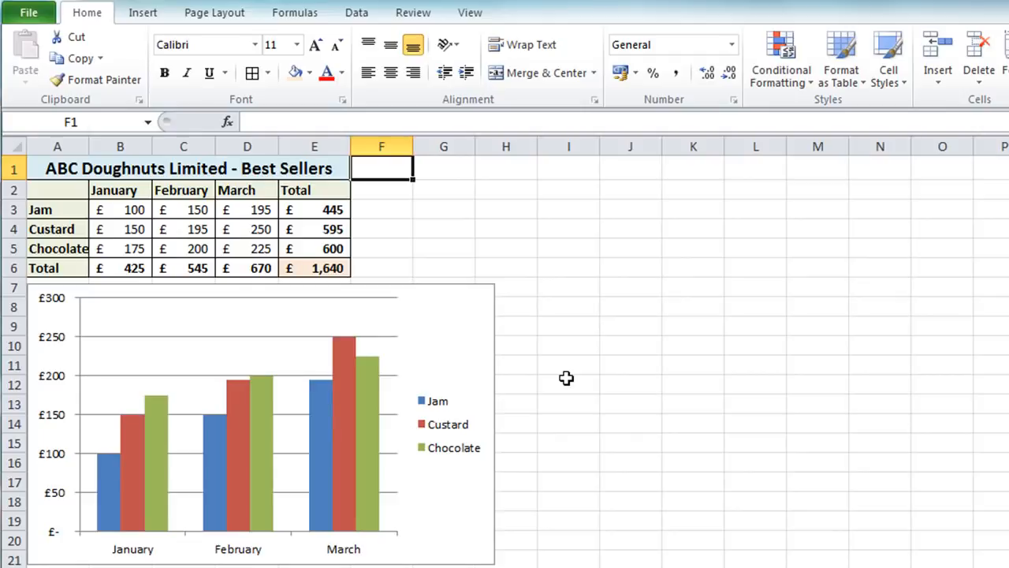
Set the January Jam sales in B3 to 200, then undo that change
click(106, 209)
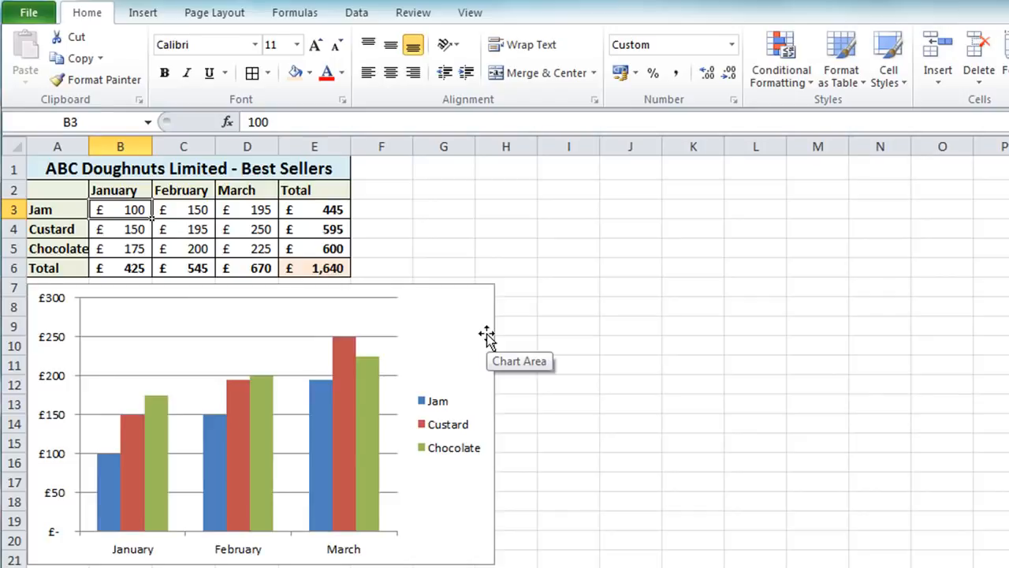
text(200)
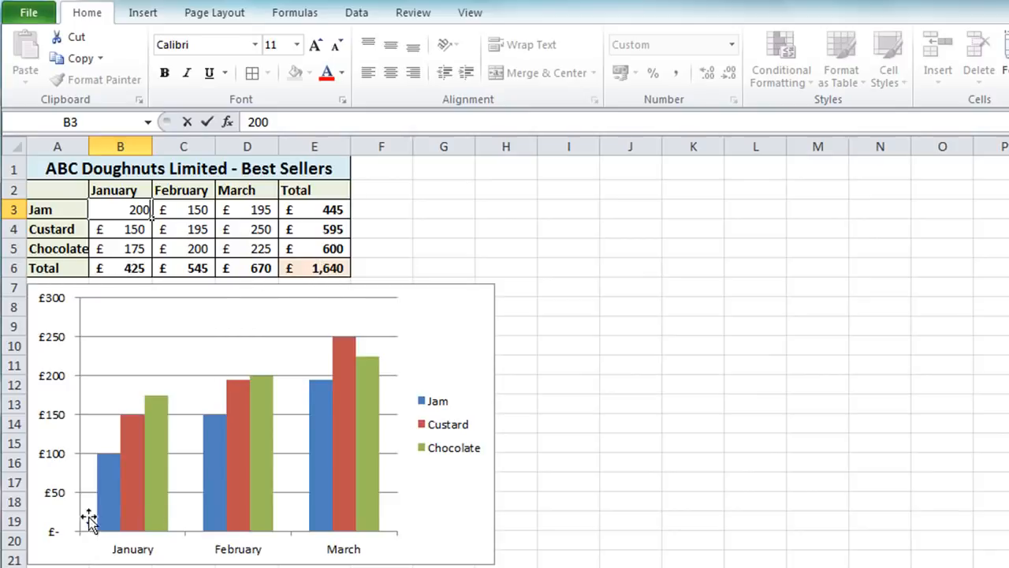
mouse_move(108, 507)
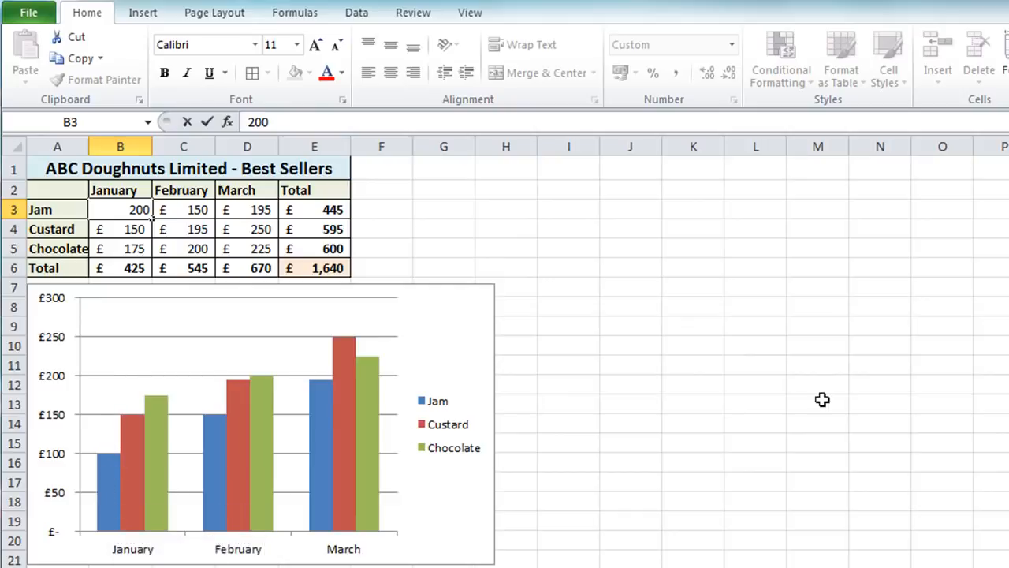
key(Return)
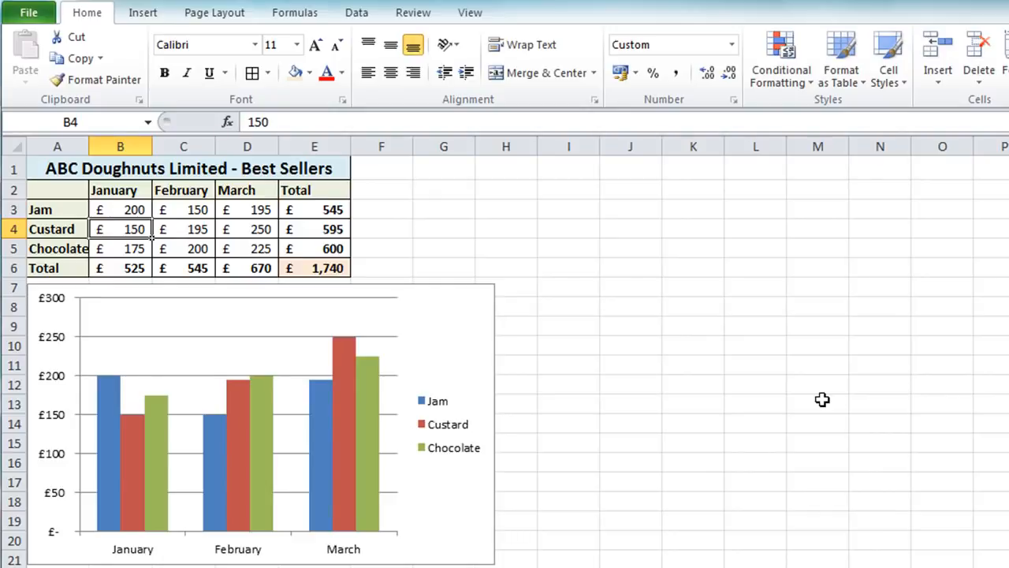
key(ctrl+z)
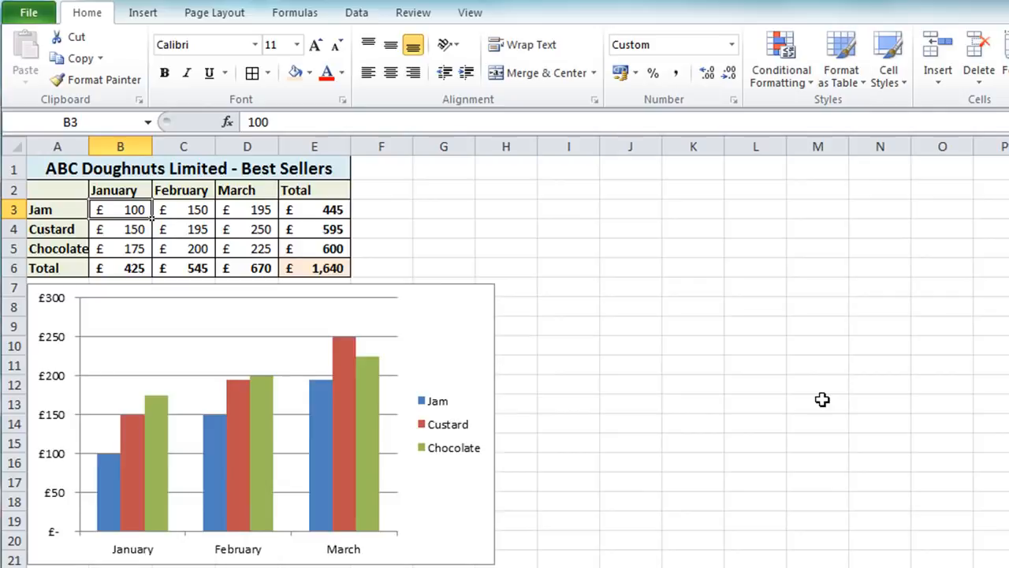
Set the January Jam sales in B3 to 250
text(250)
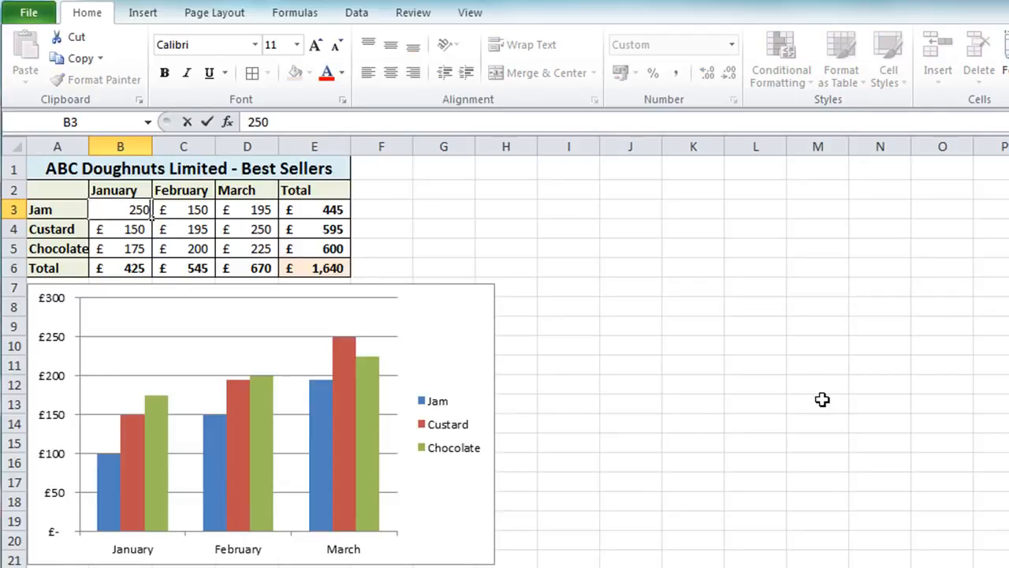
key(Return)
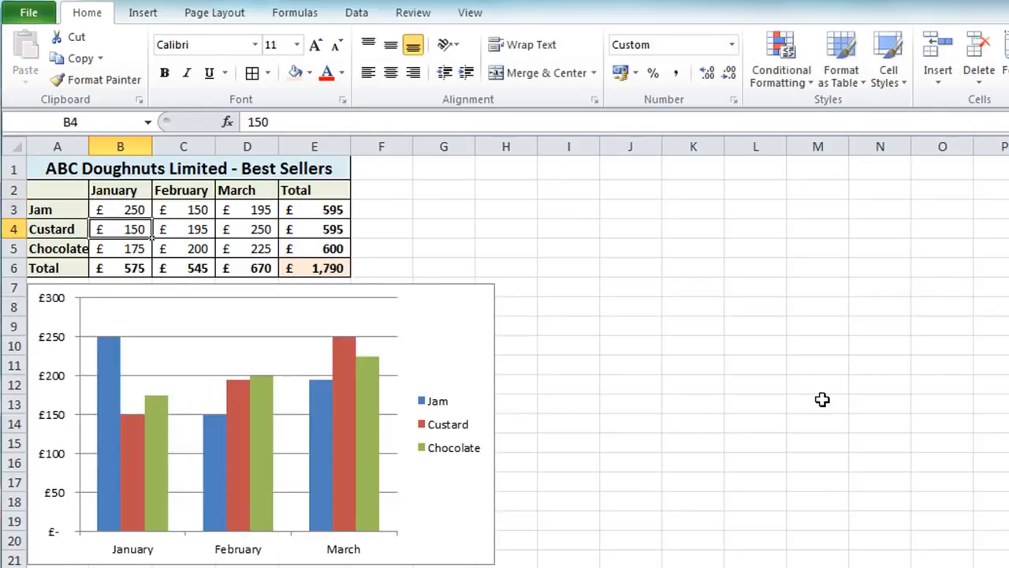